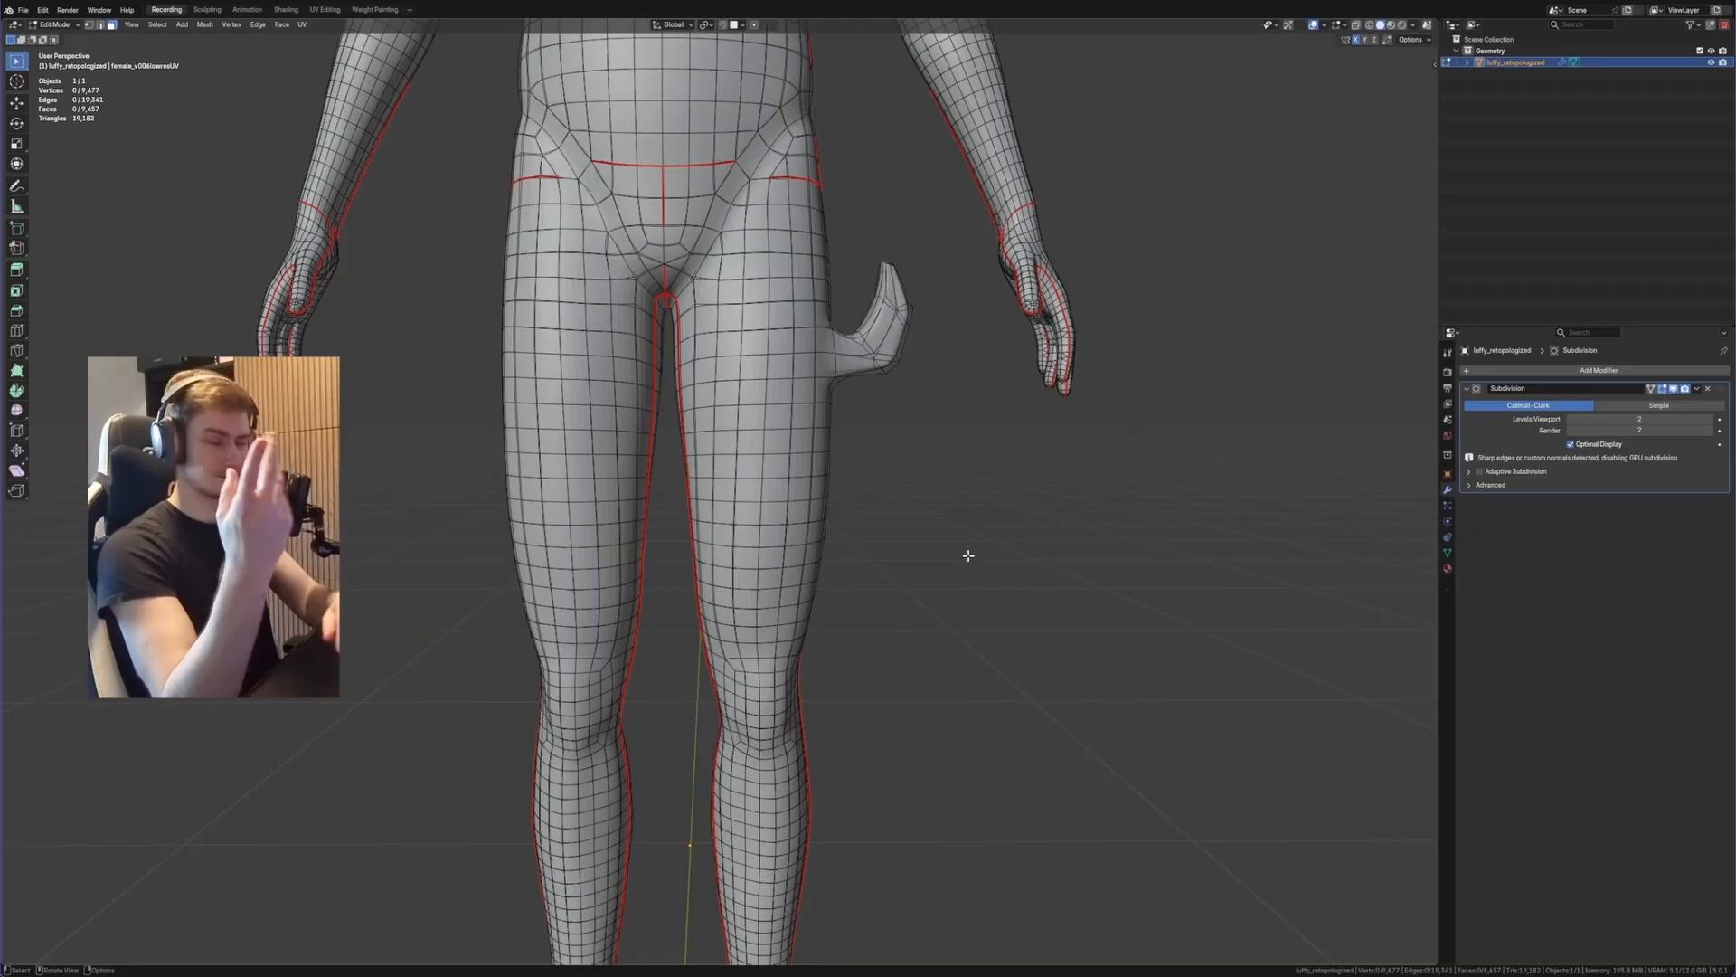
- Inspect the topology of the protrusion on the outer thigh, circle-selecting its faces and clearing the selection
middle_click_drag(956, 500, 946, 589)
scroll(904, 599, "up", 4)
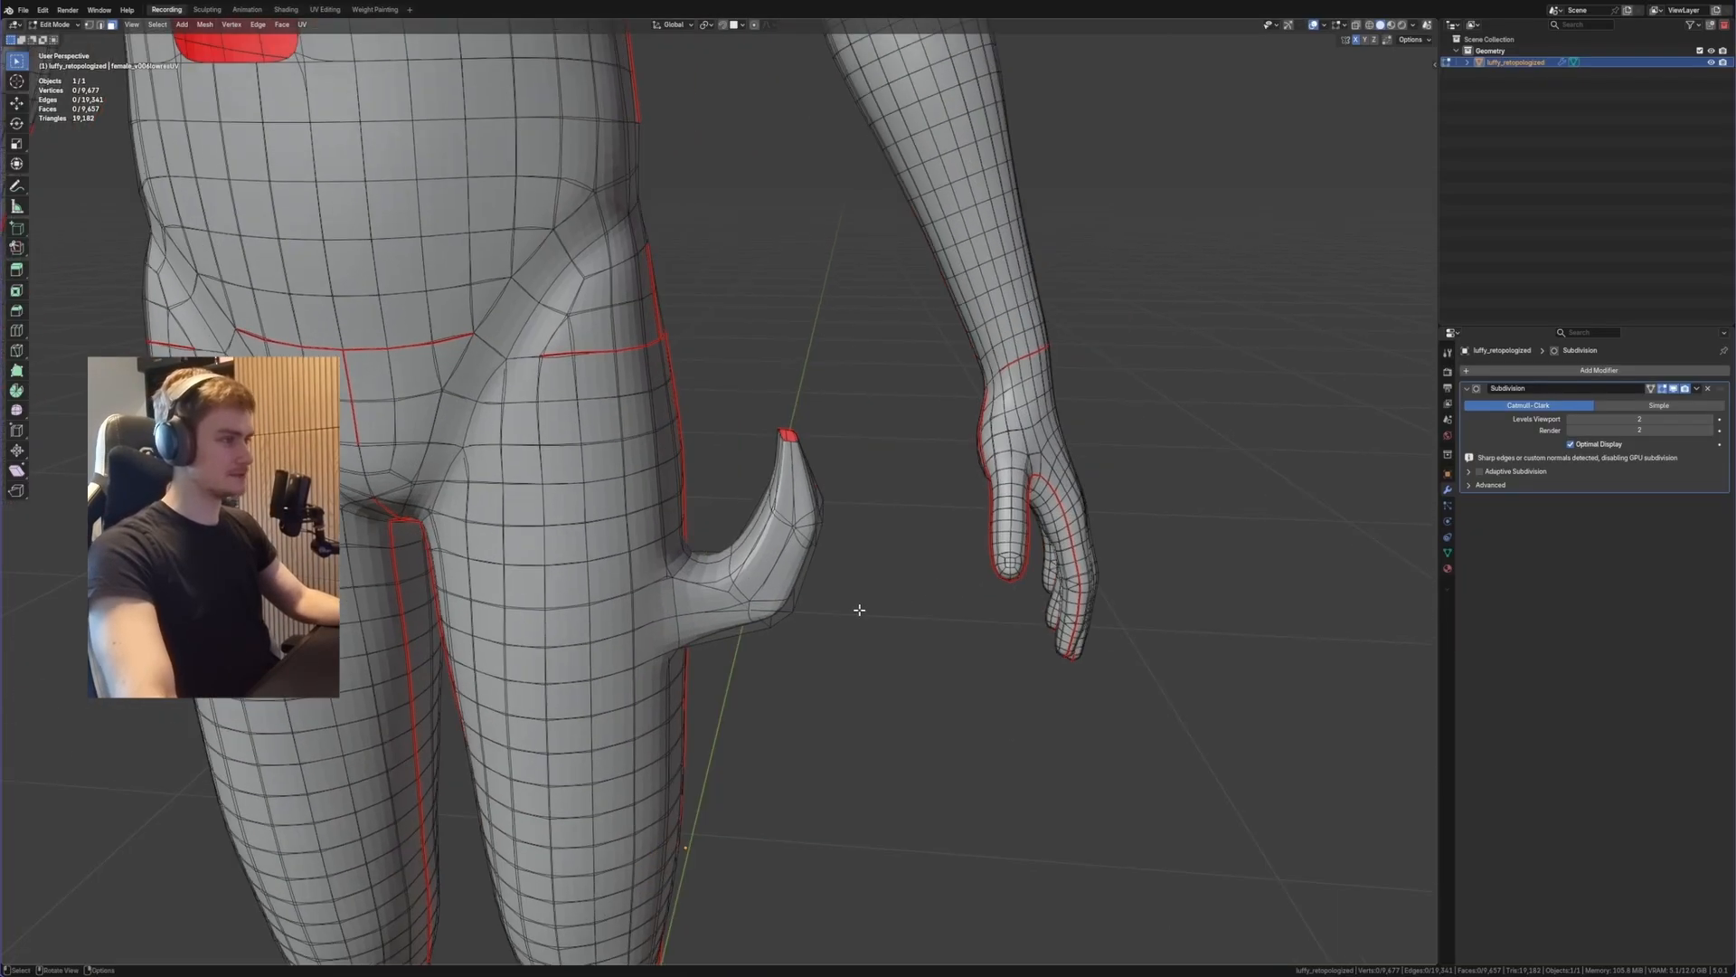
left_click(851, 471)
middle_click_drag(850, 471, 778, 588)
key("c")
scroll(579, 624, "up", 5)
left_click_drag(570, 586, 599, 633)
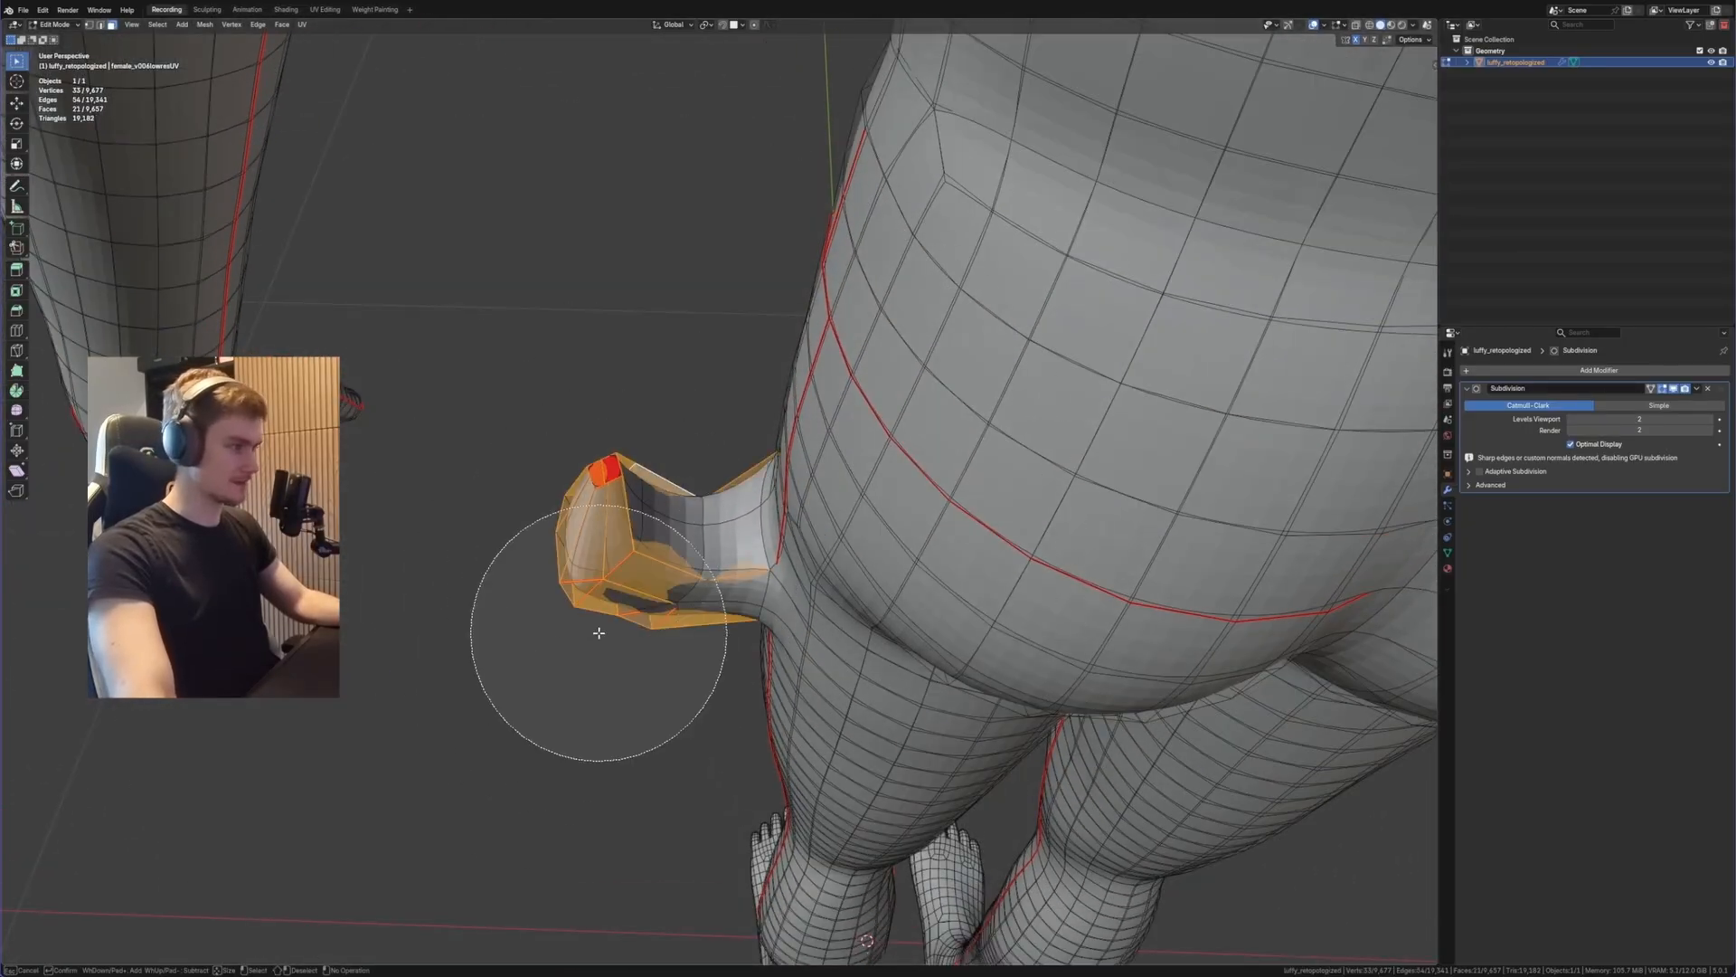
key("Escape")
middle_click_drag(599, 633, 860, 550)
left_click(860, 549)
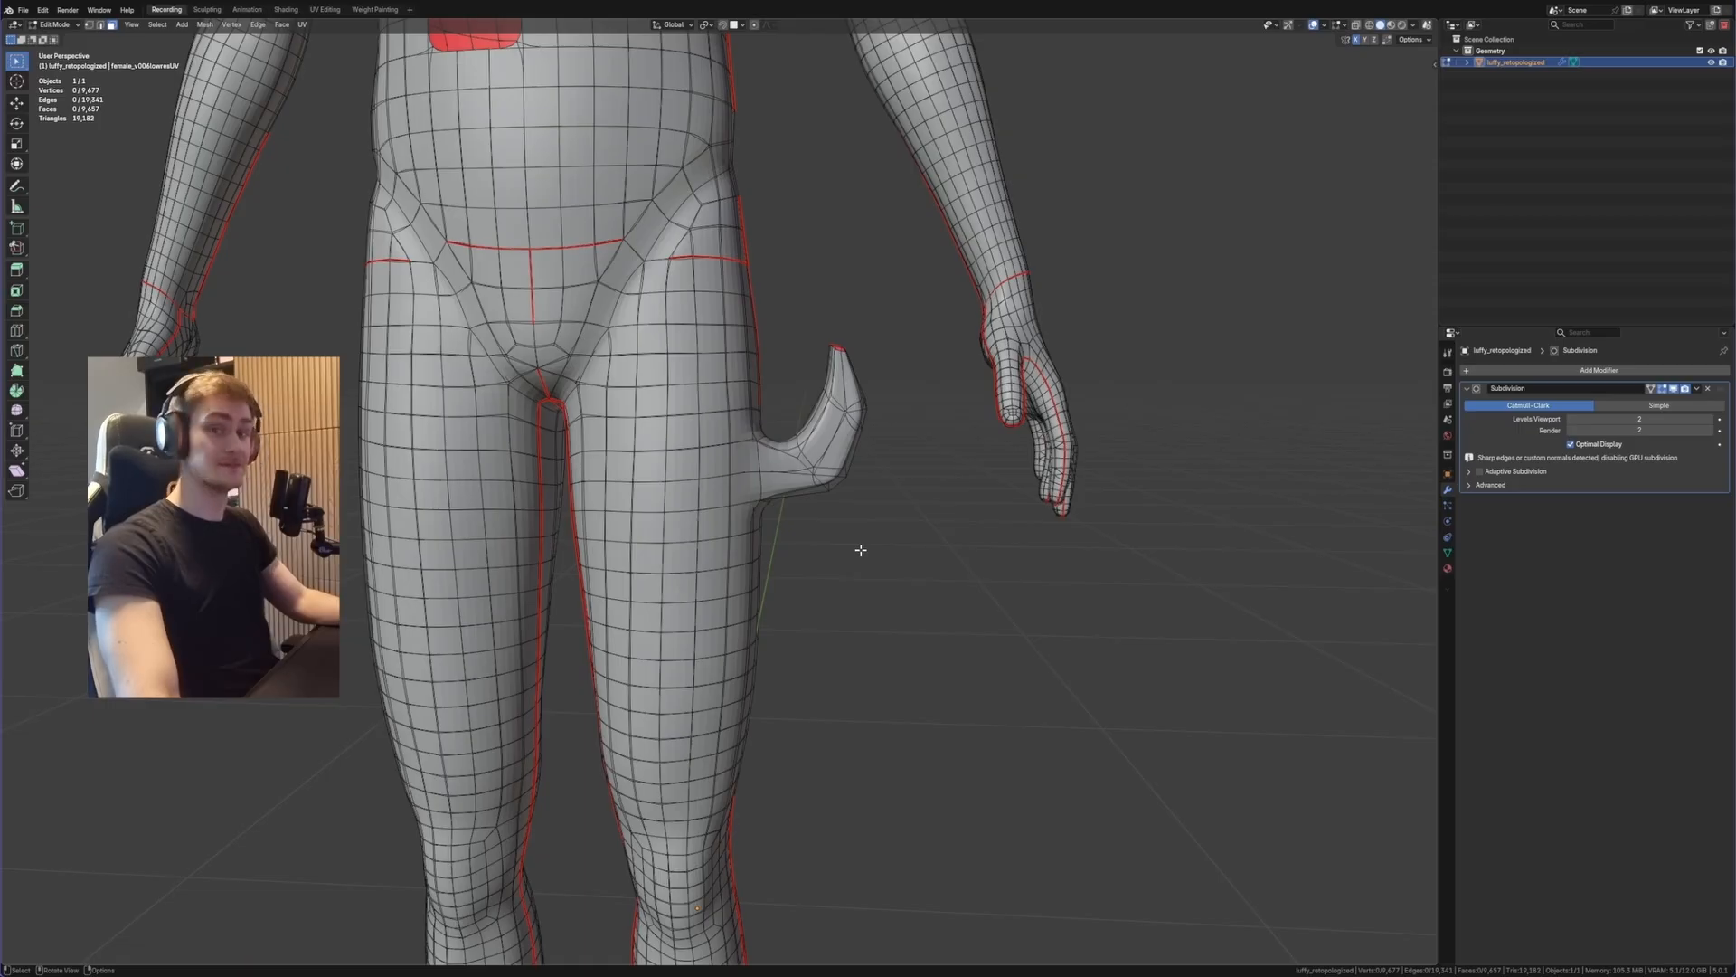
middle_click_drag(814, 616, 895, 693)
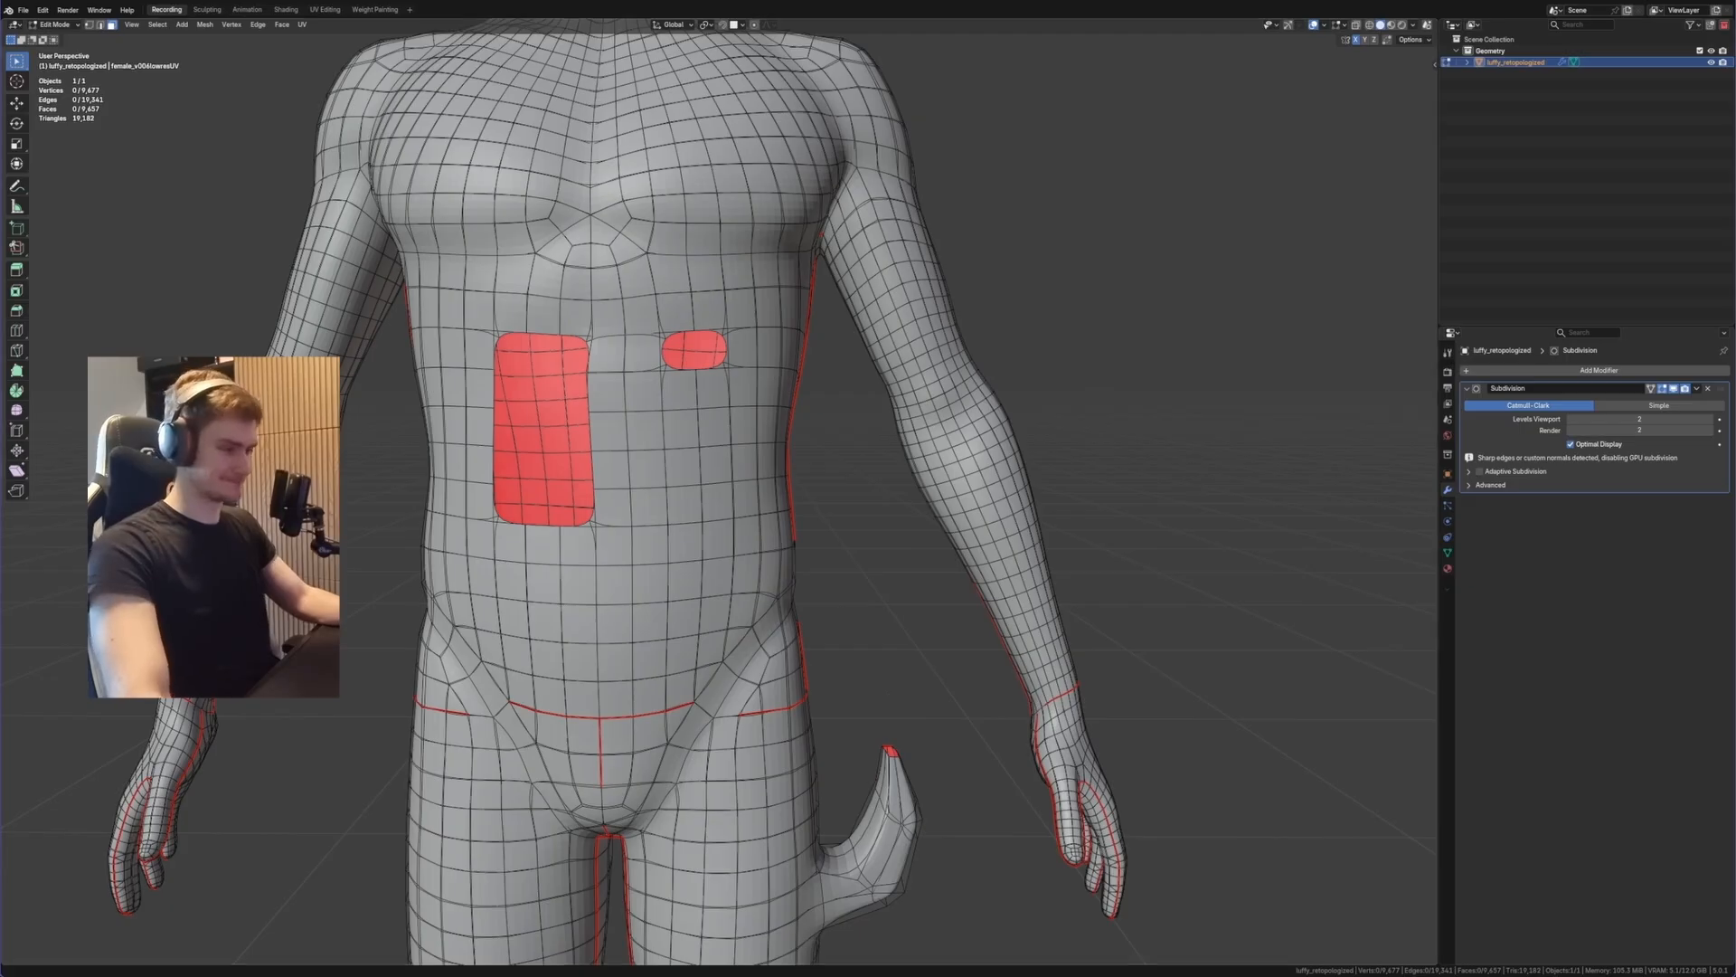
- Switch to the browser and read the Japanese joint-modelling slides on the 50% weight problem and on vertex placement for clean bends
key("alt+Tab")
scroll(1154, 525, "up", 3)
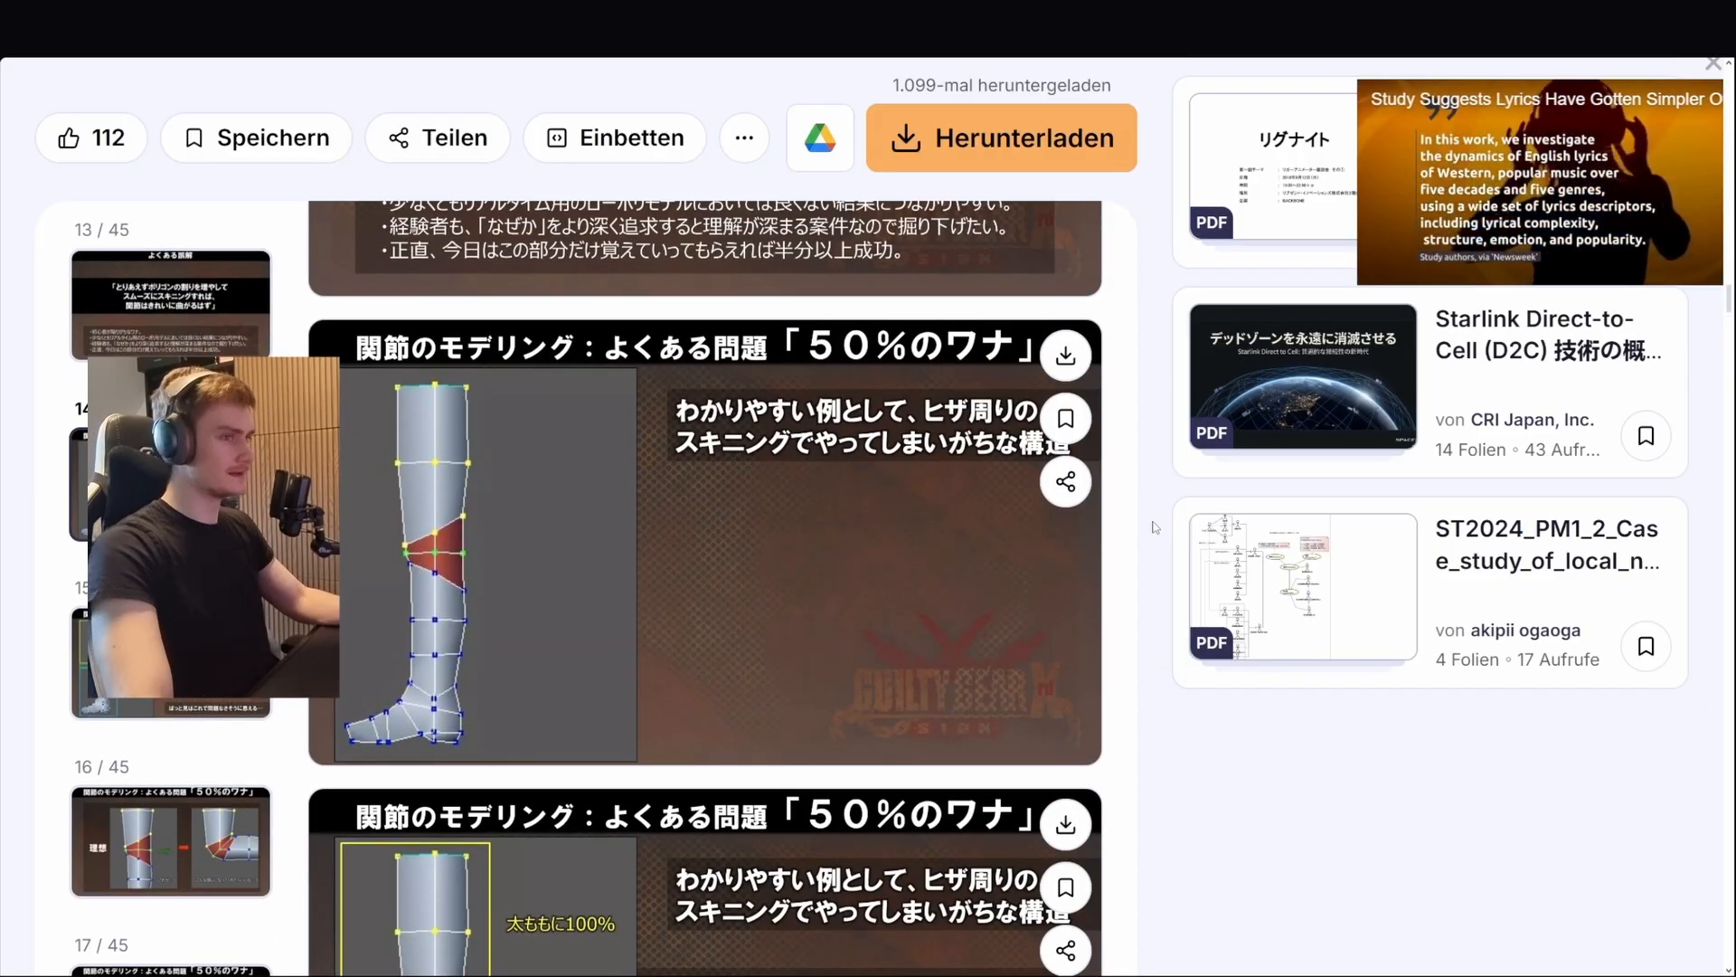
scroll(532, 567, "down", 4)
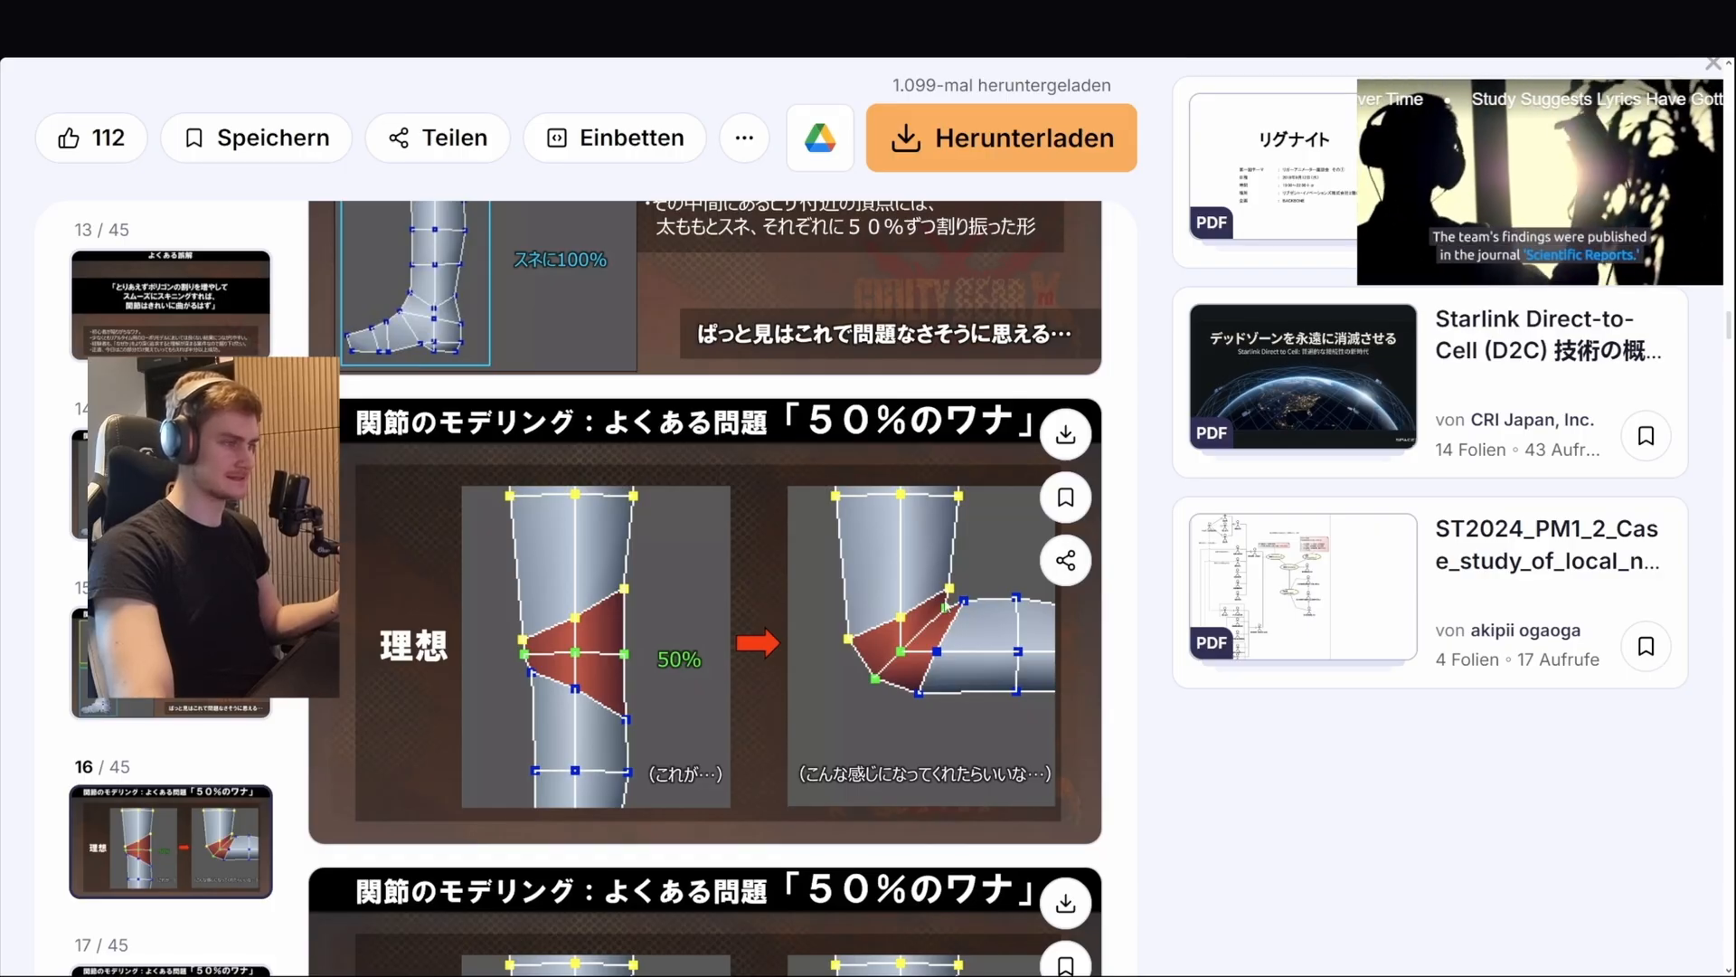
scroll(705, 587, "down", 5)
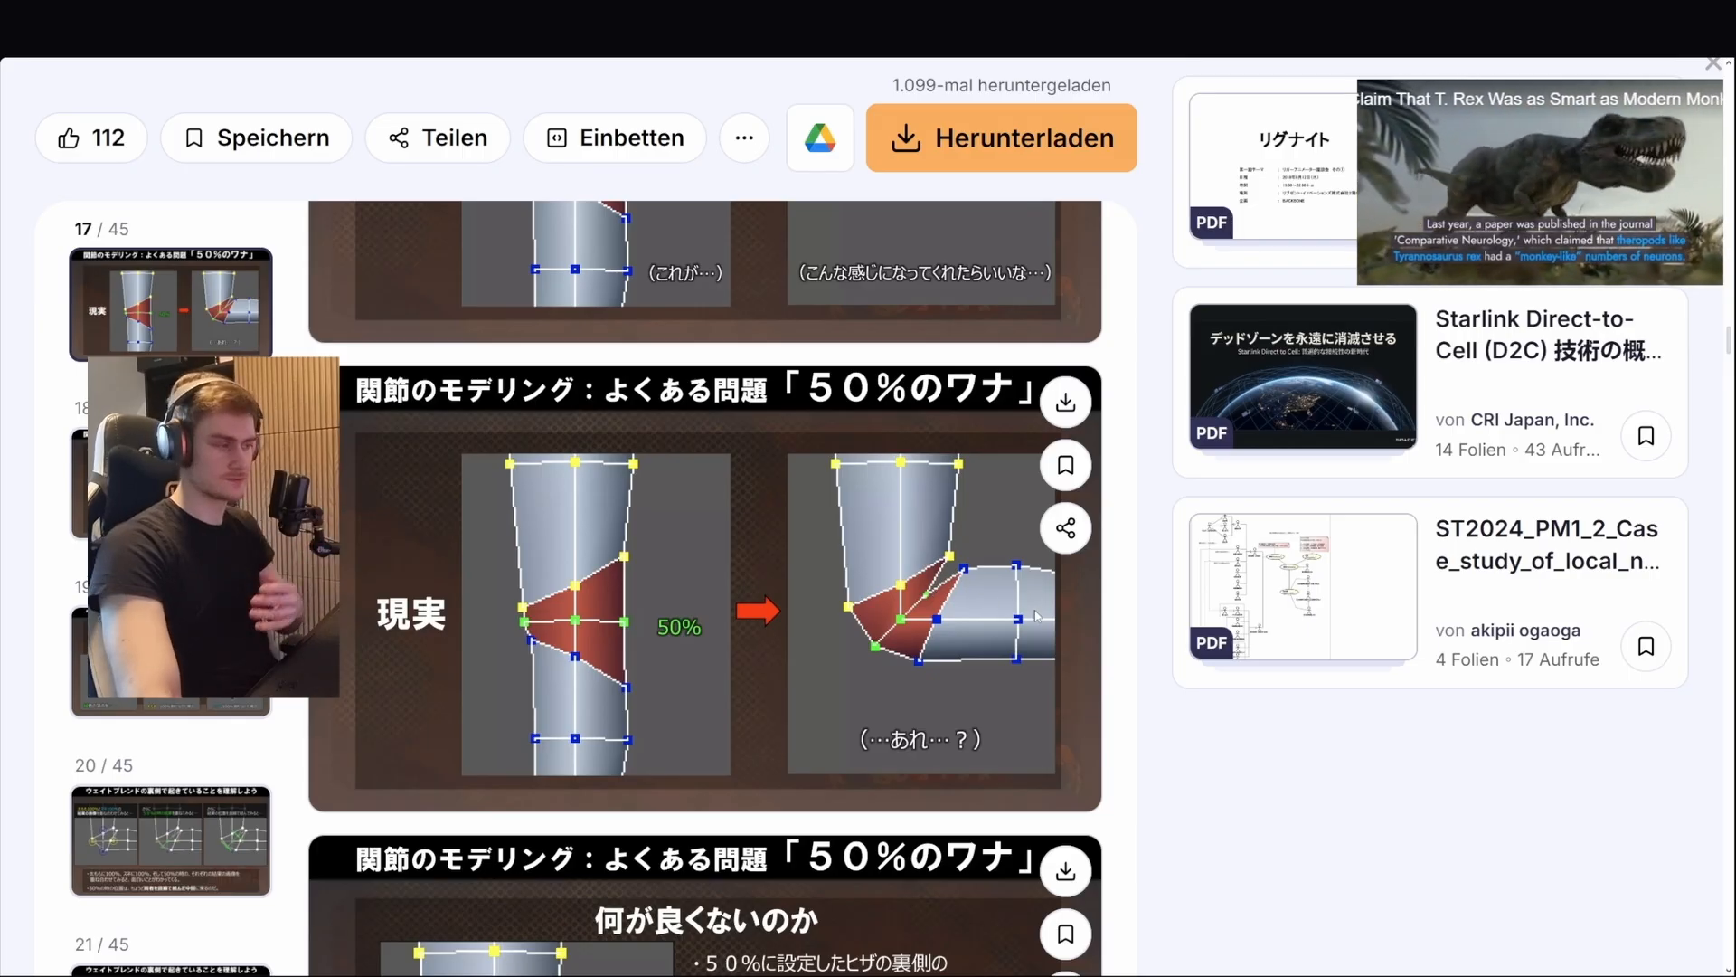
scroll(976, 570, "down", 10)
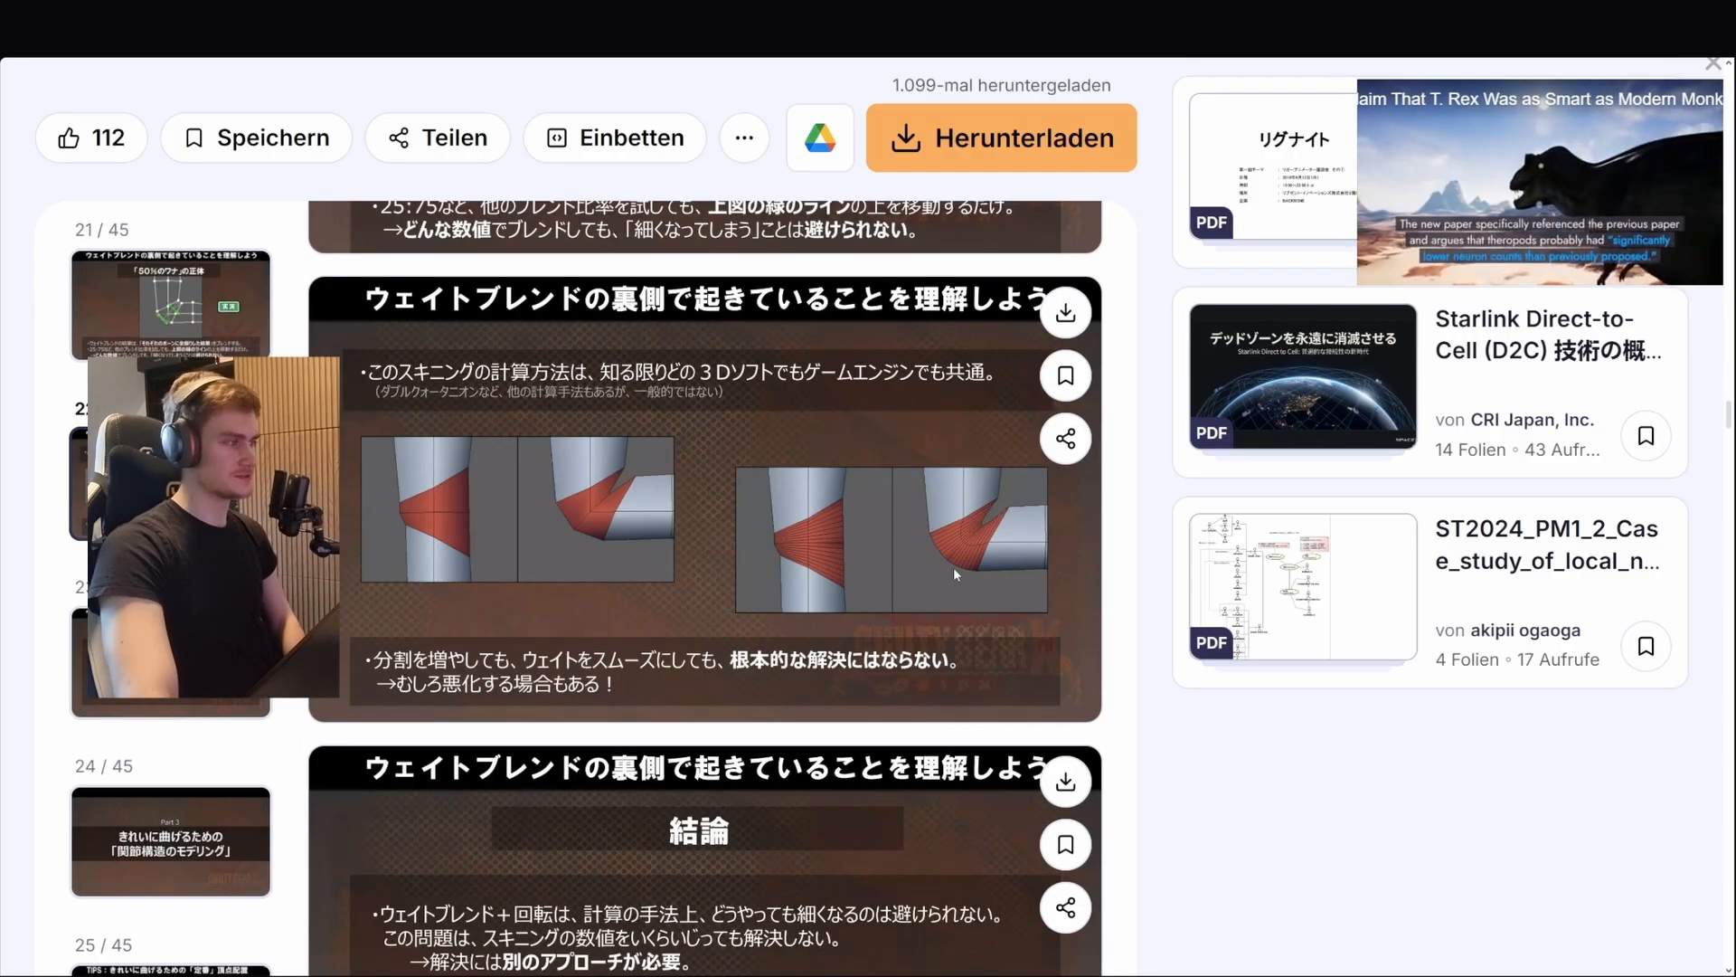
scroll(1001, 566, "down", 8)
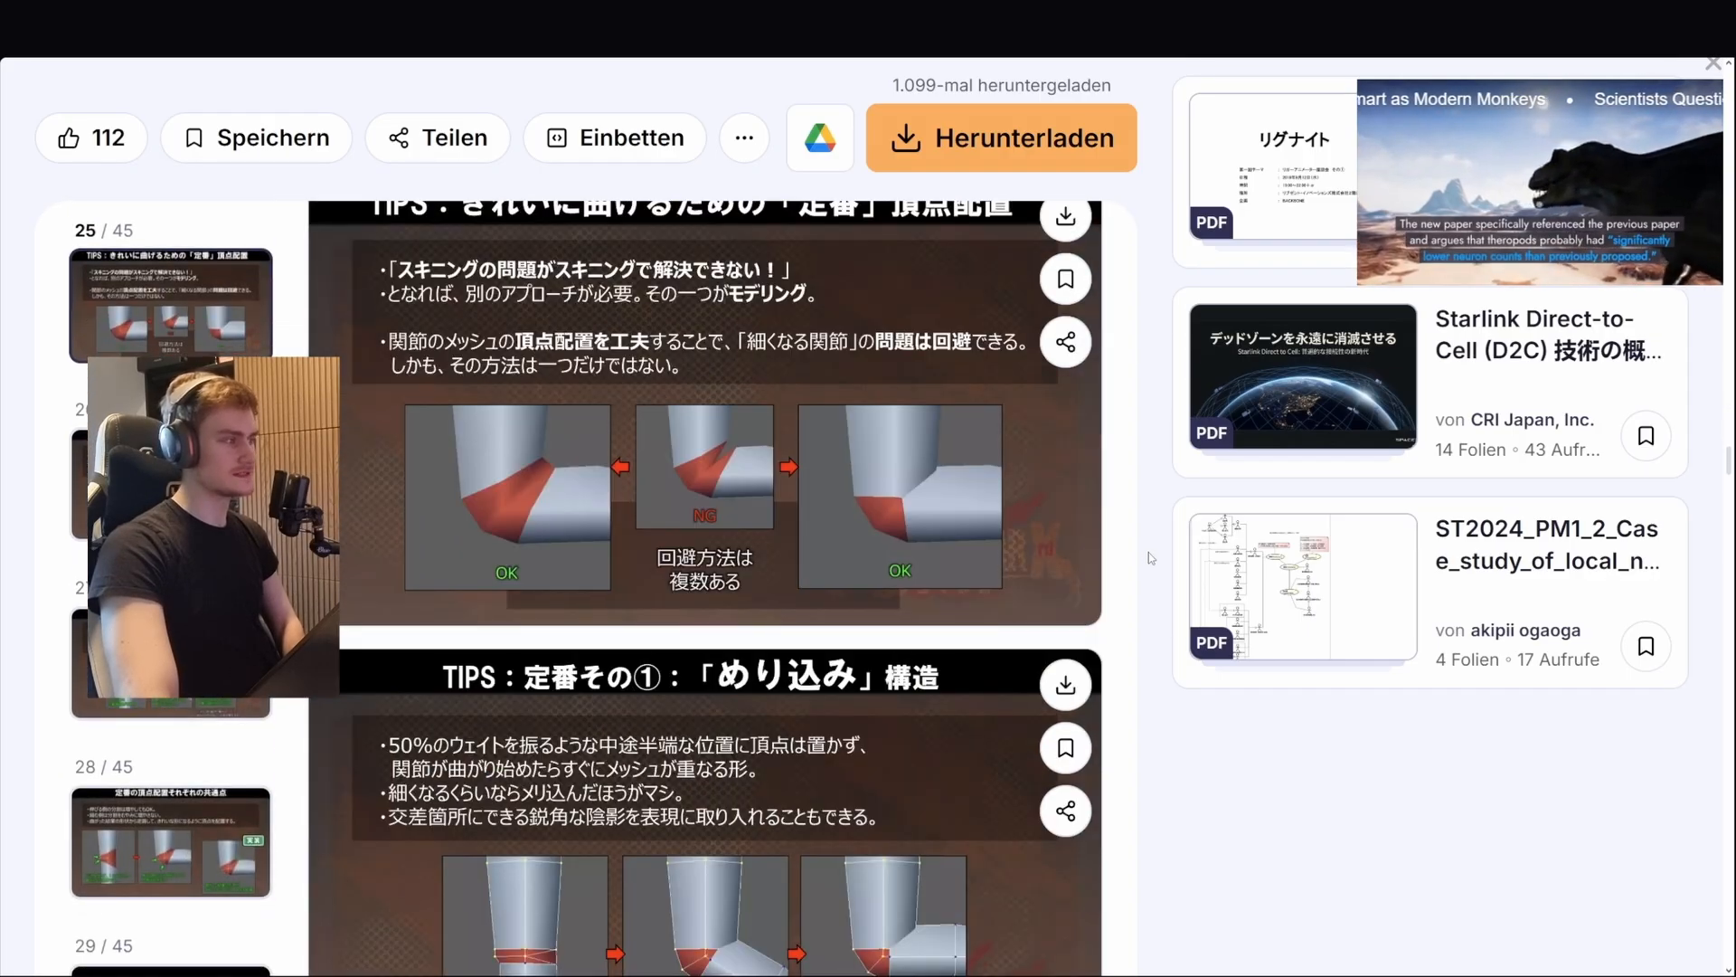
scroll(1151, 557, "down", 4)
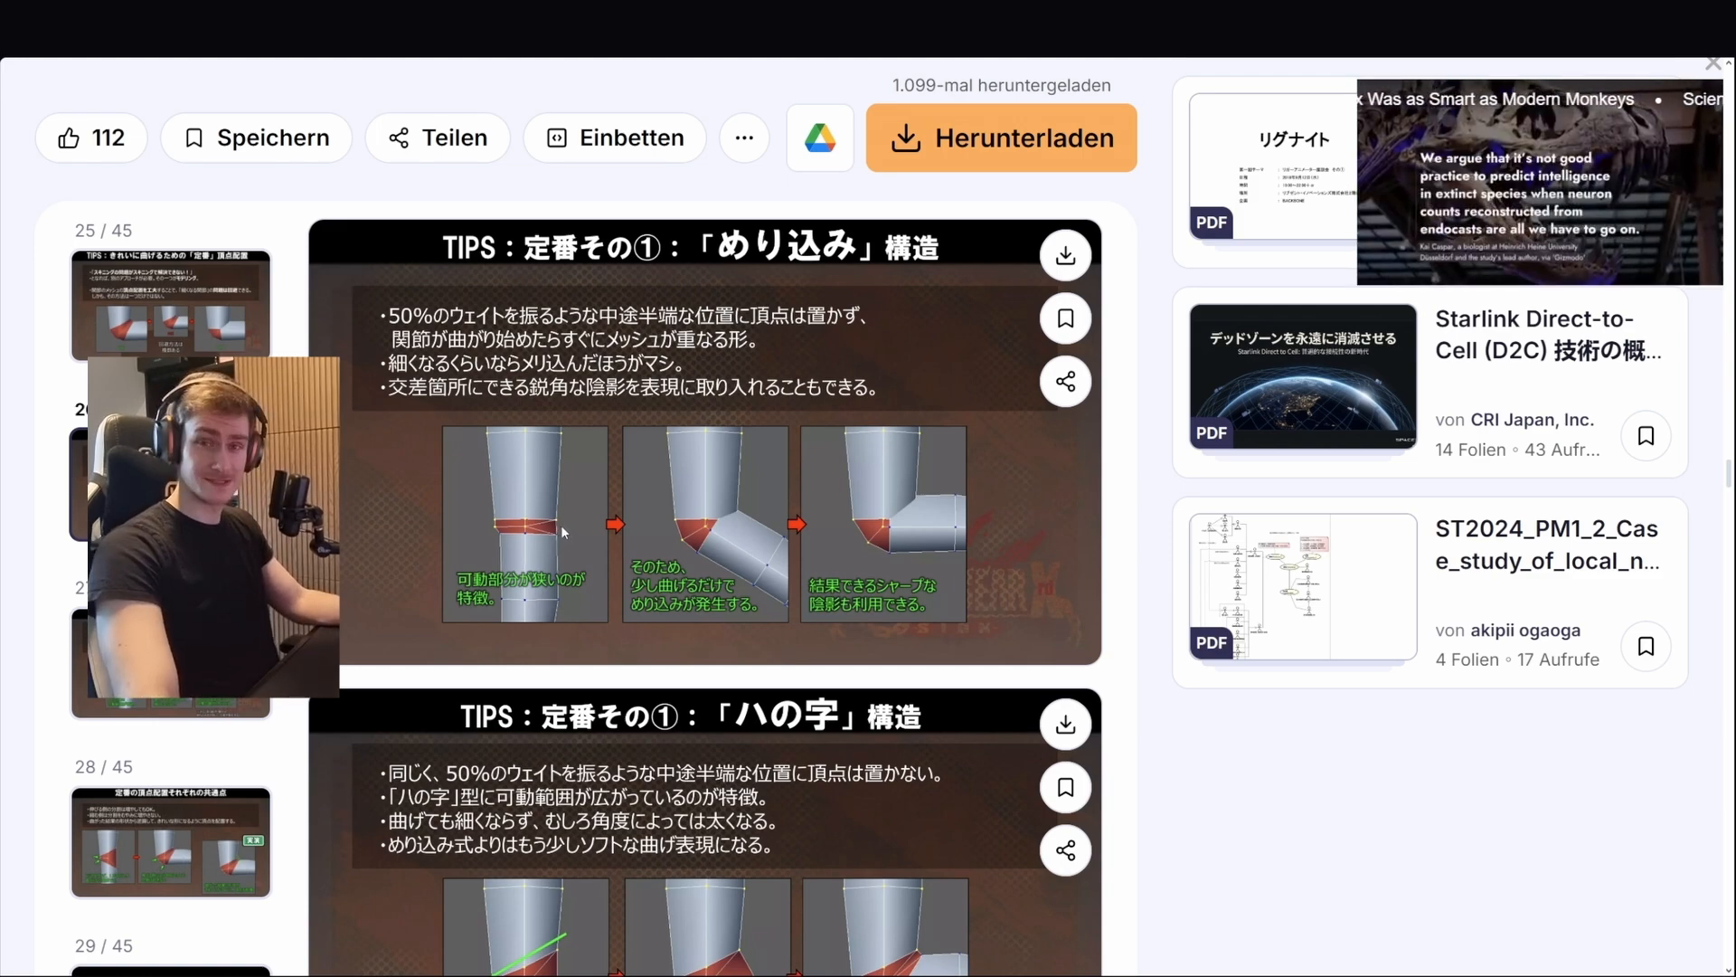
scroll(561, 524, "down", 5)
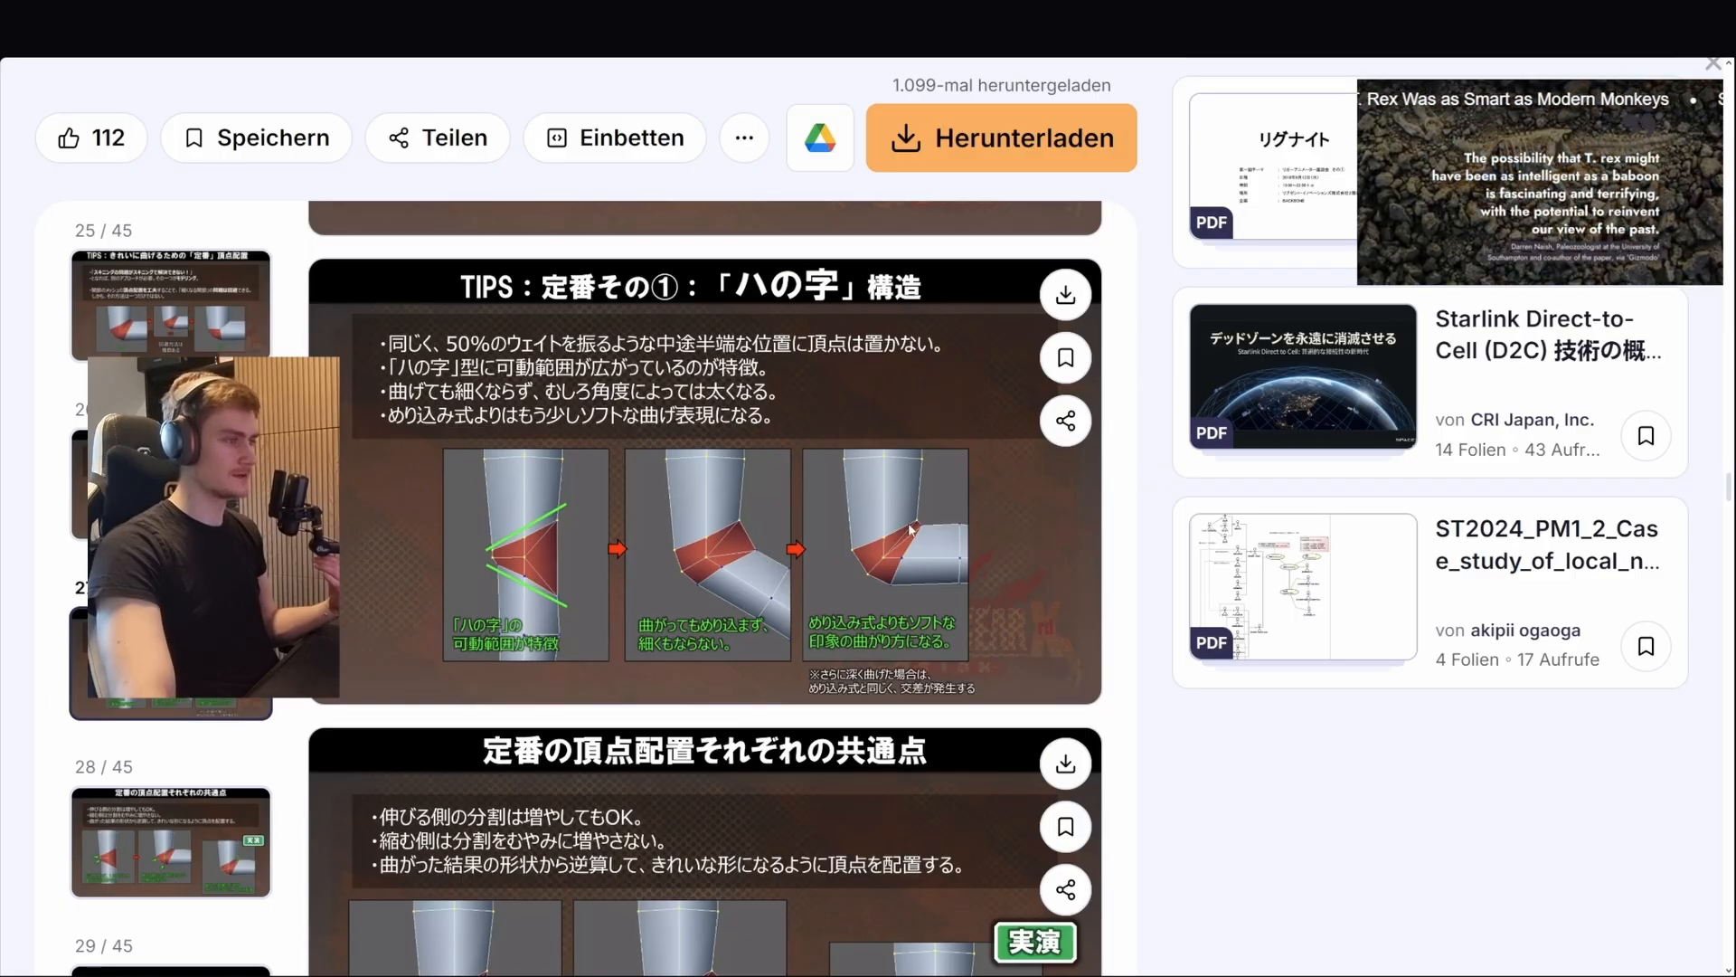
scroll(910, 529, "down", 5)
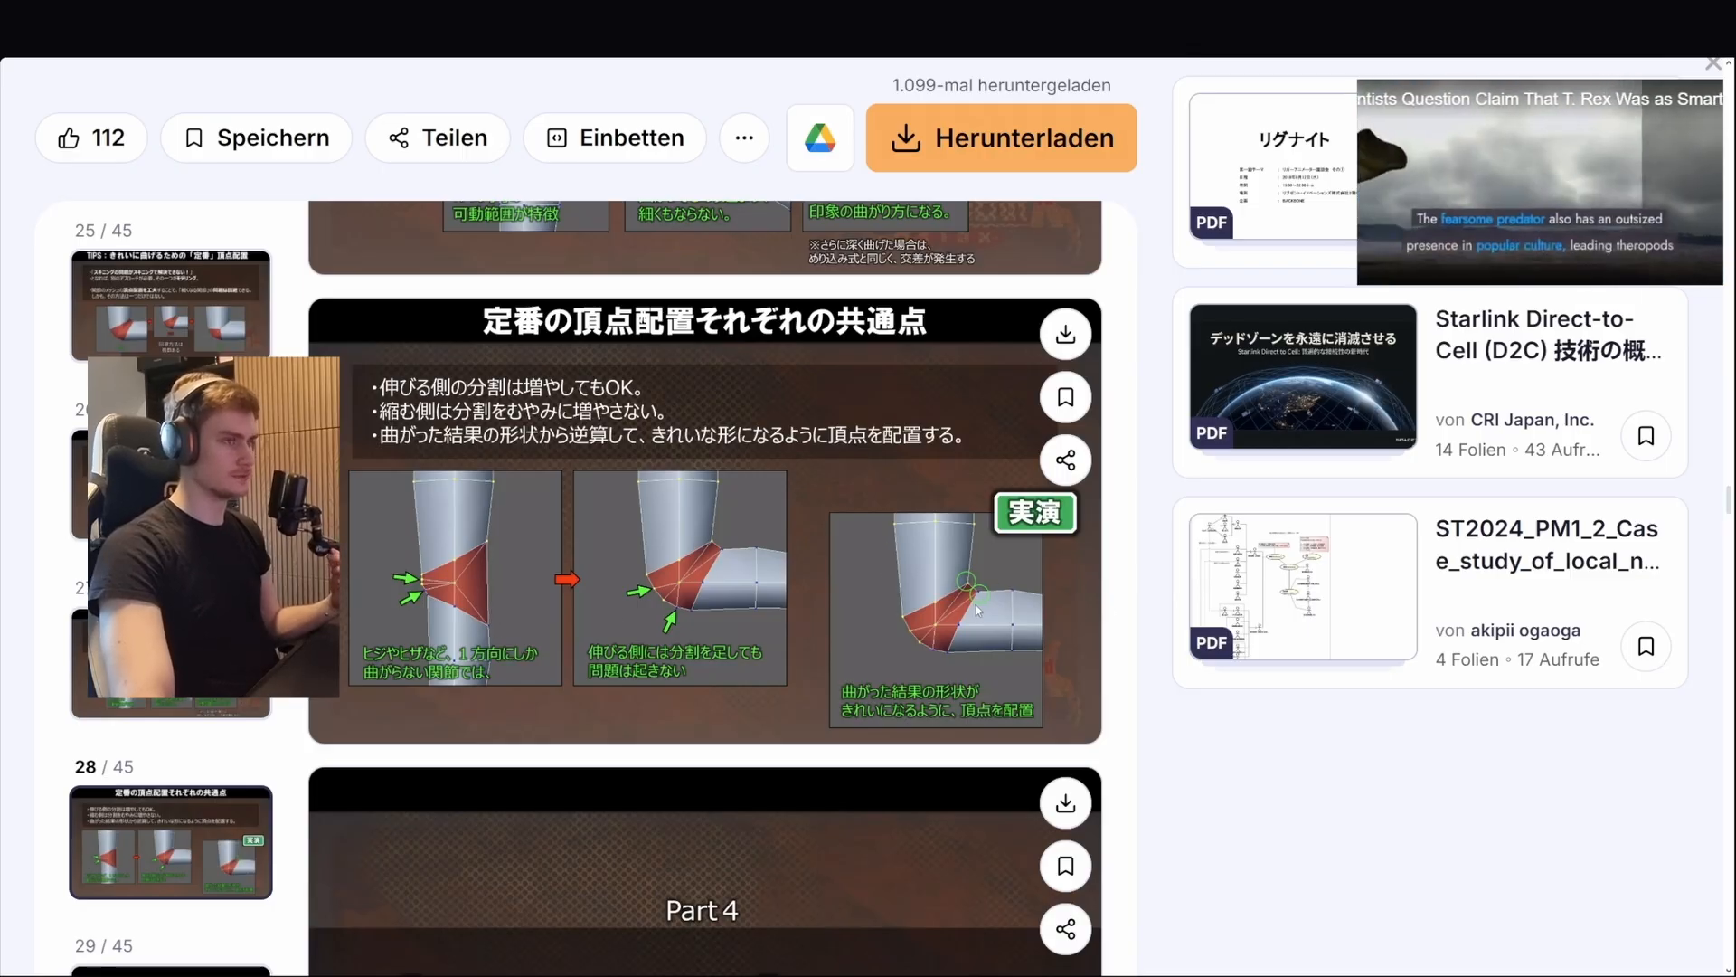
scroll(1150, 590, "down", 10)
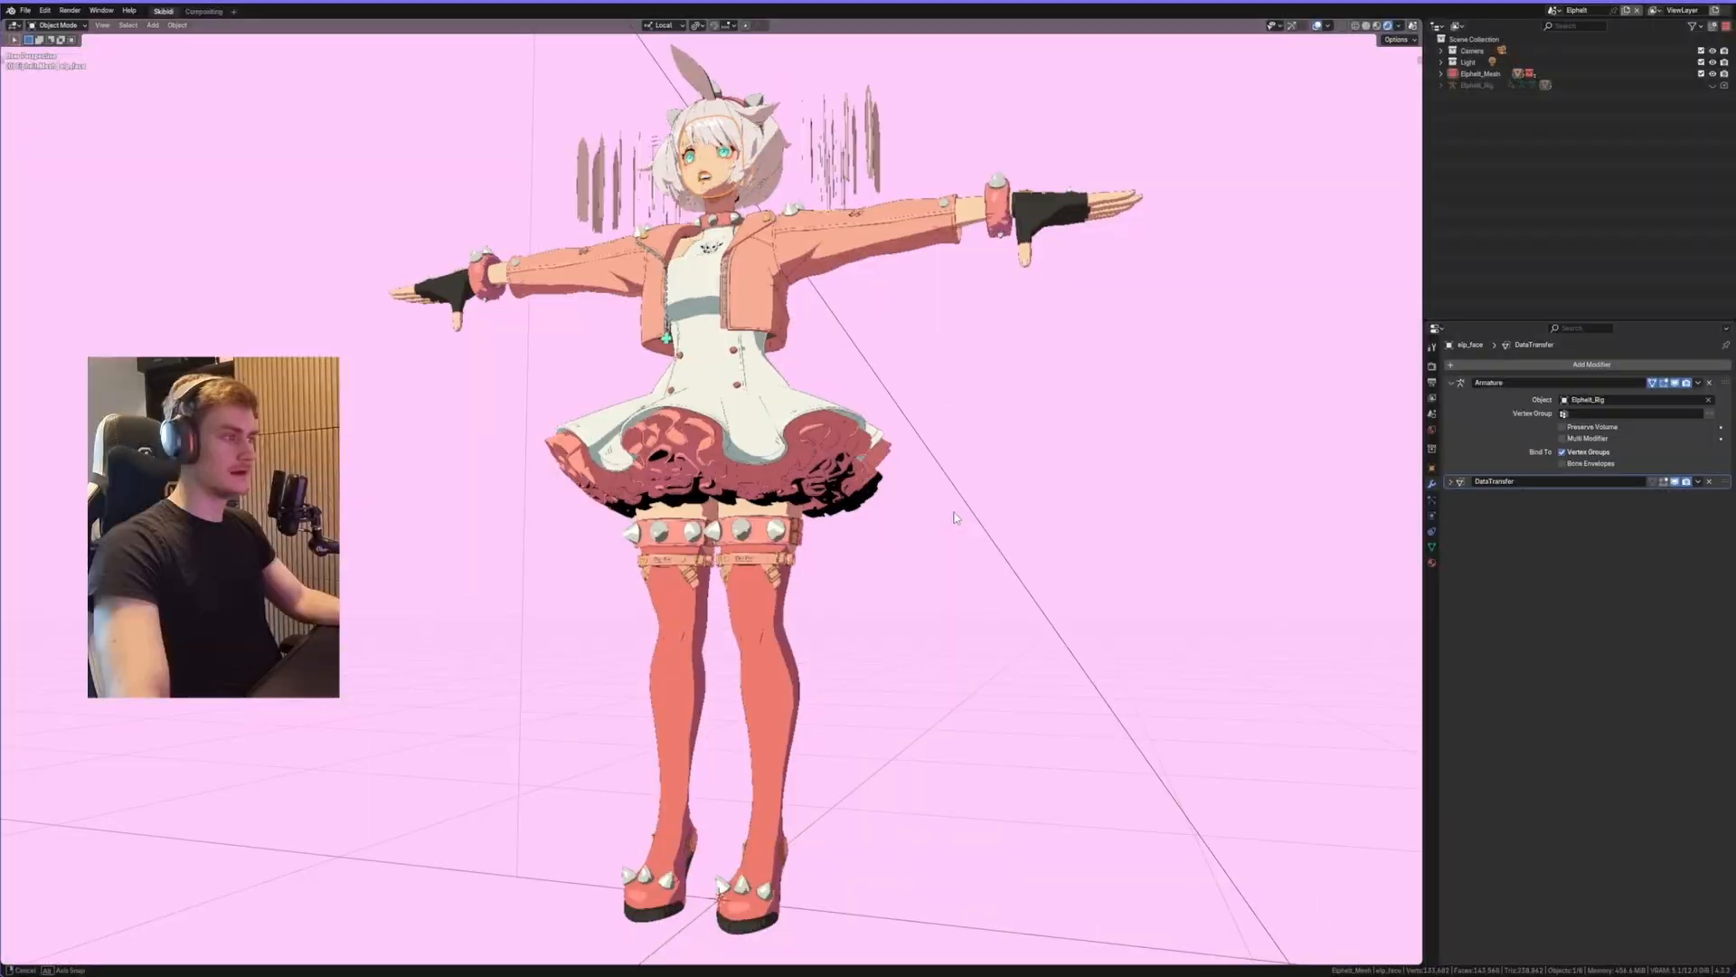
- Switch to the Blender file with the Elphelt model, select the body mesh and examine its knee topology in Edit Mode
scroll(889, 436, "up", 5)
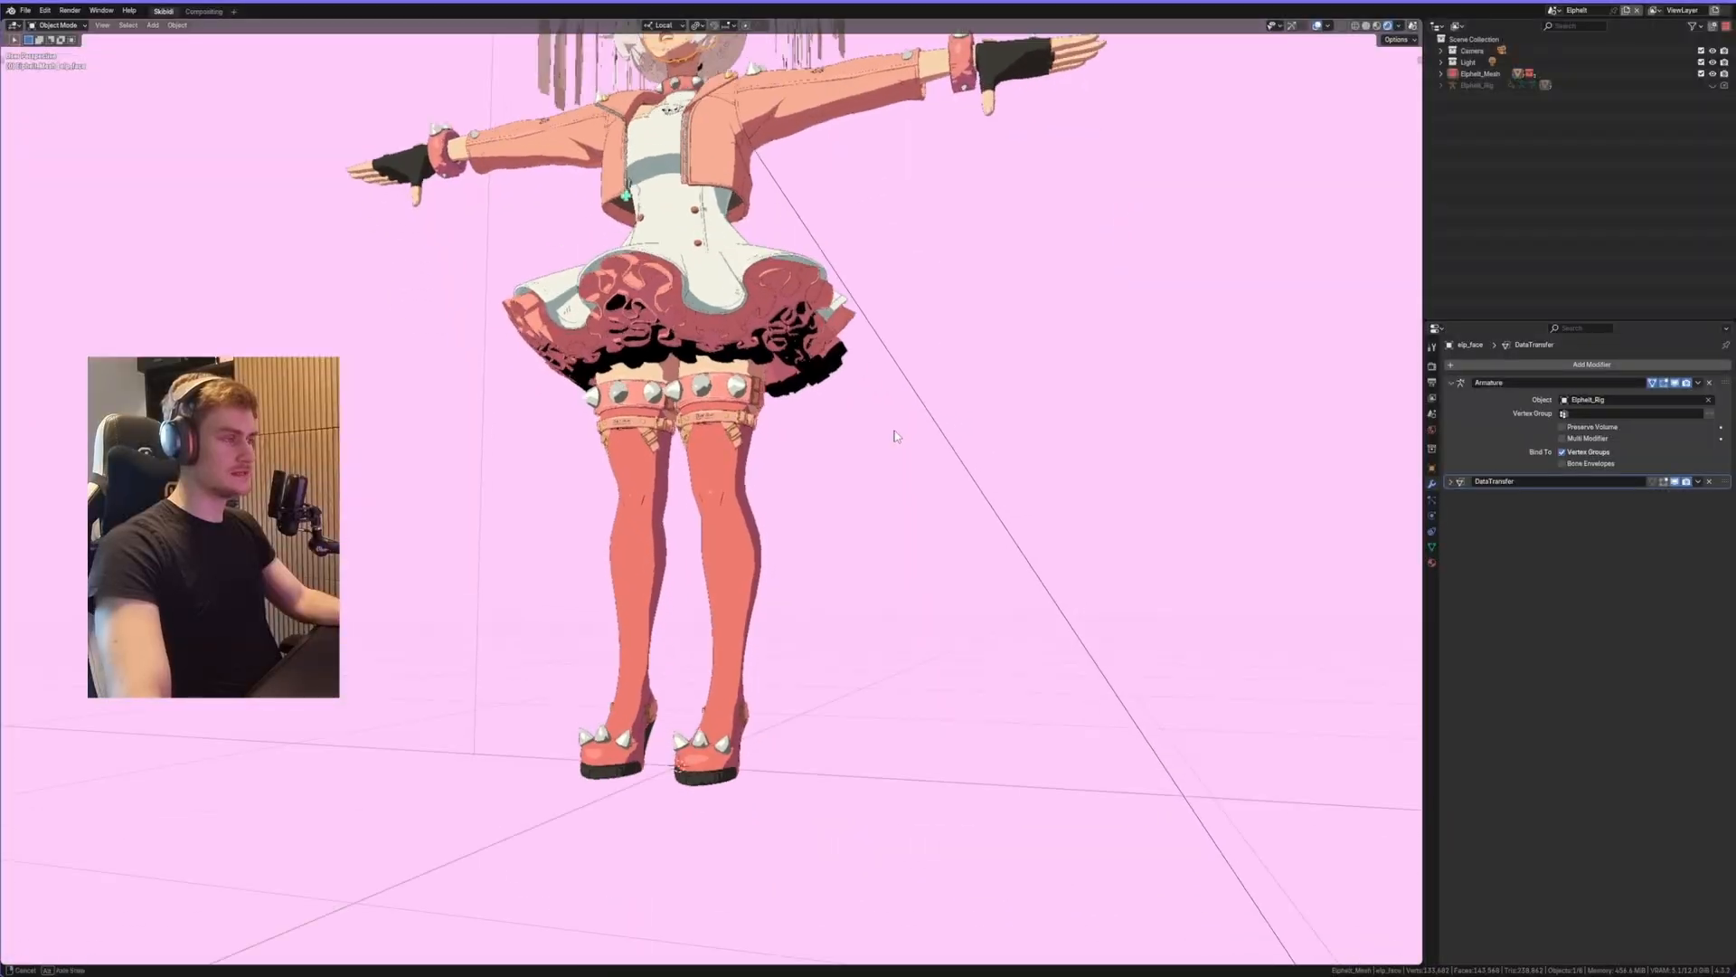
middle_click_drag(887, 432, 881, 435)
left_click(737, 471)
middle_click_drag(839, 493, 814, 555)
scroll(915, 513, "up", 3)
key("Tab")
scroll(798, 507, "up", 2)
scroll(706, 539, "up", 1)
key("Tab")
key("Tab")
key("Tab")
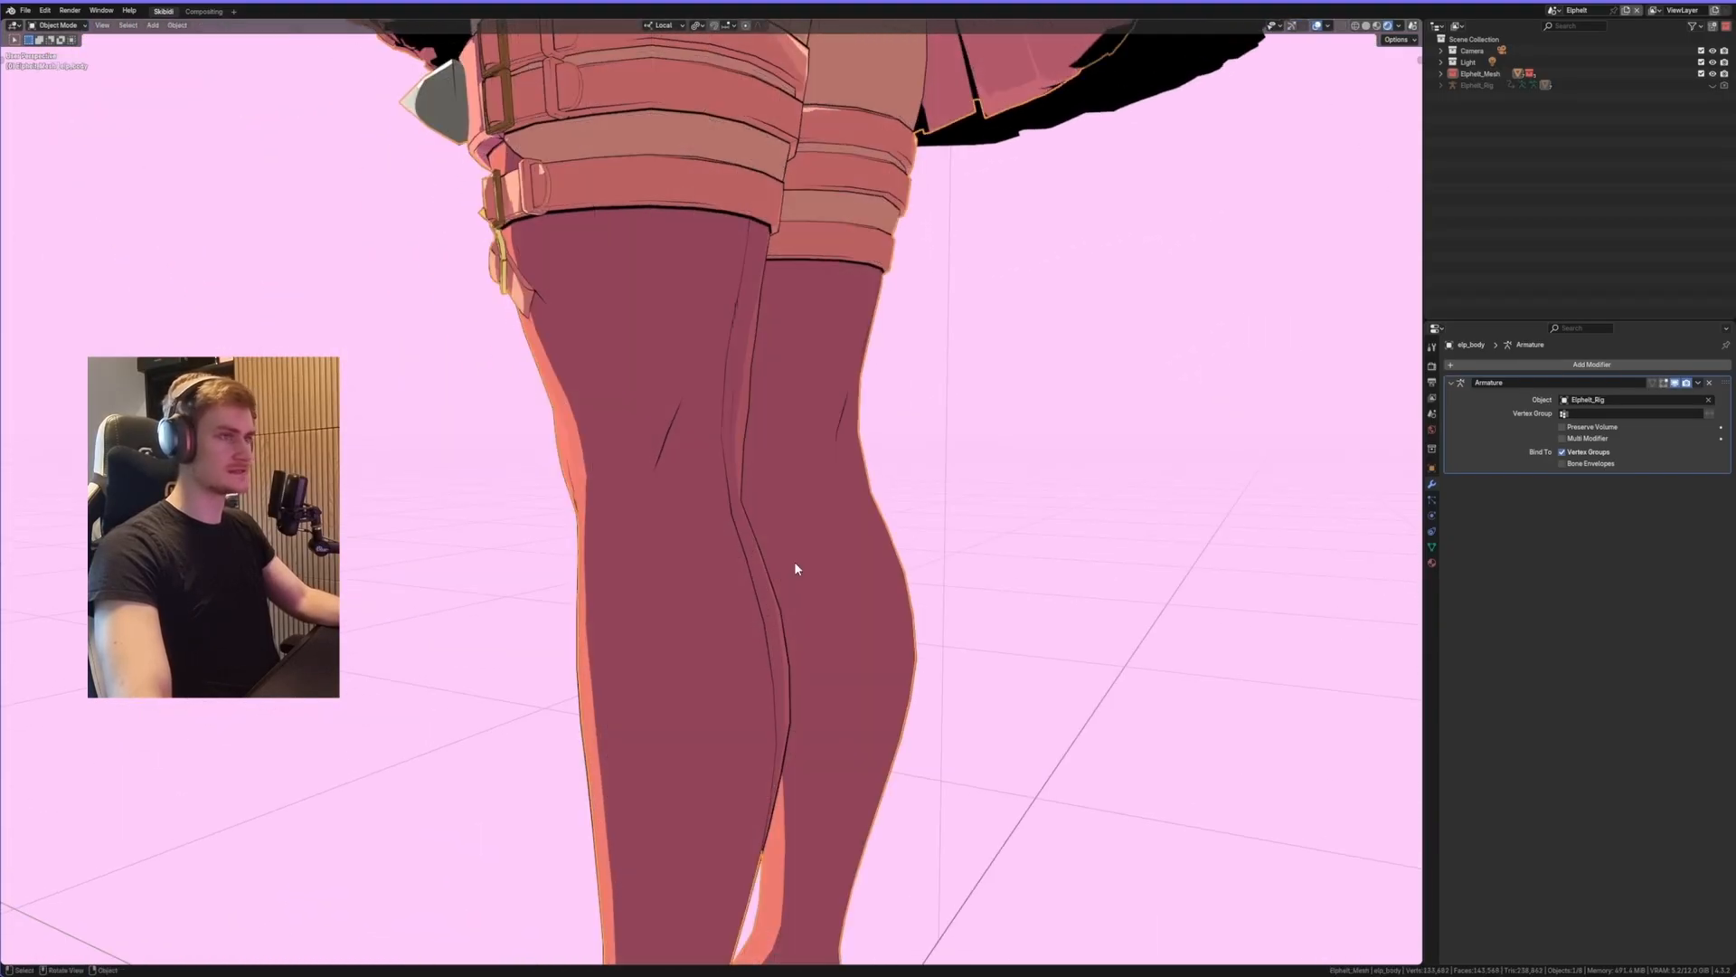
- Switch to the Ino scene and hide the long skirt that covers the legs
left_click(1552, 11)
left_click(1410, 54)
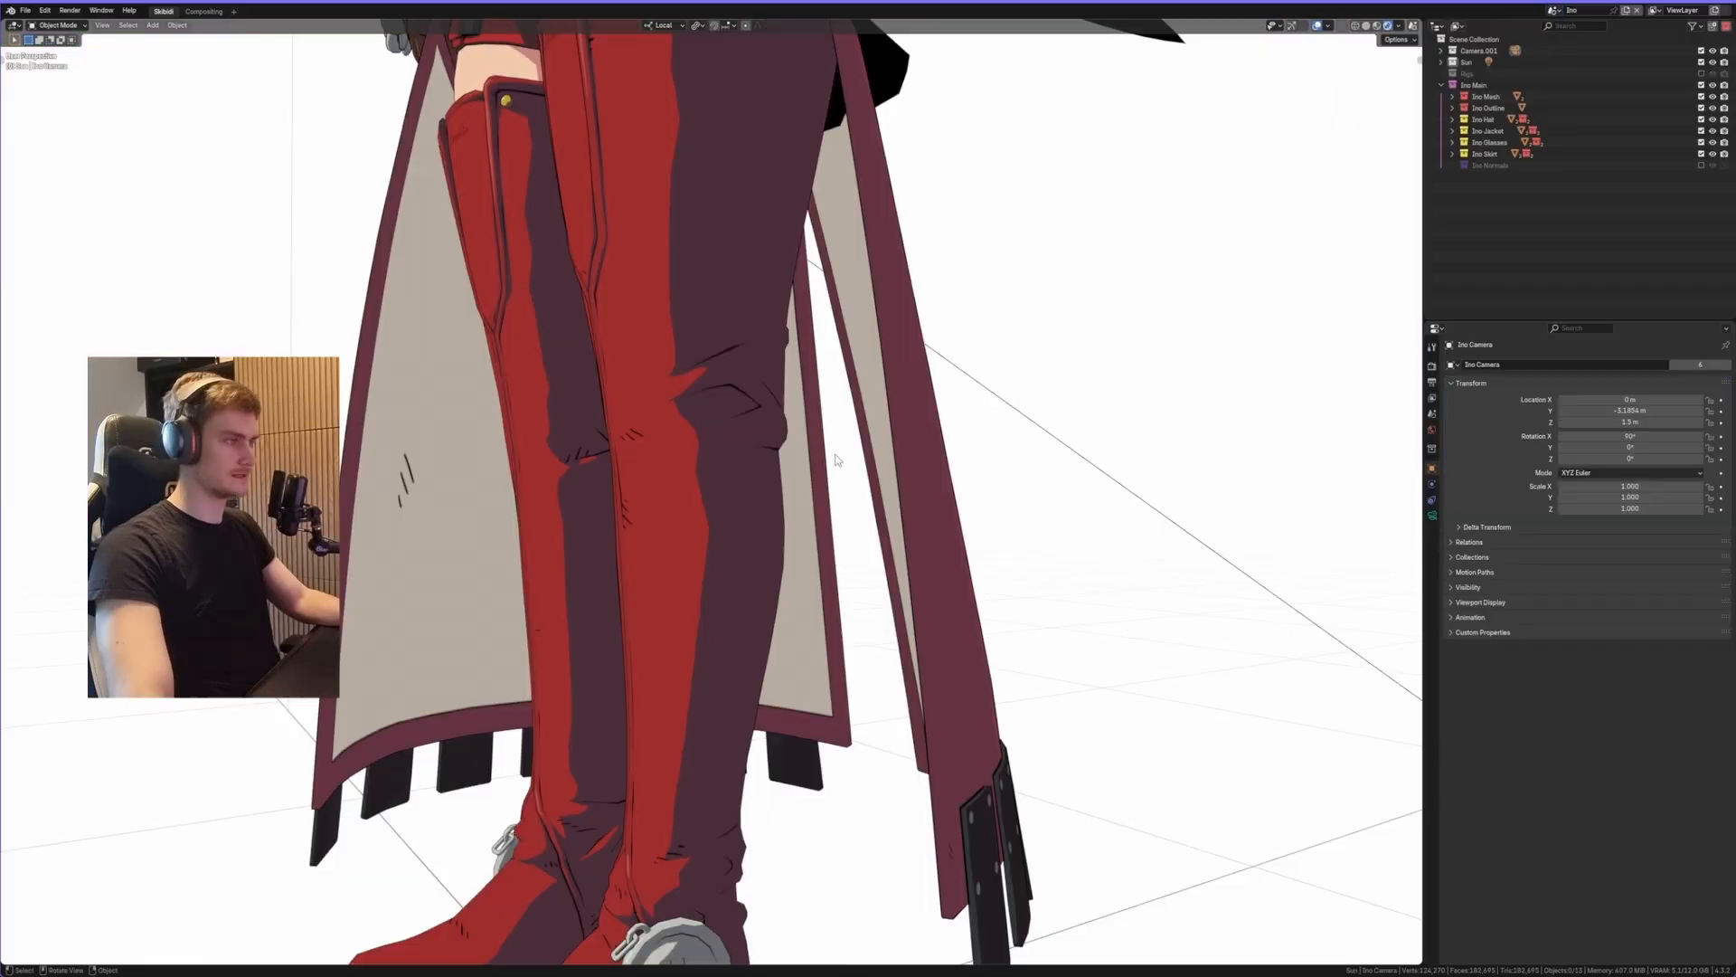
middle_click_drag(850, 398, 939, 528)
left_click(964, 452)
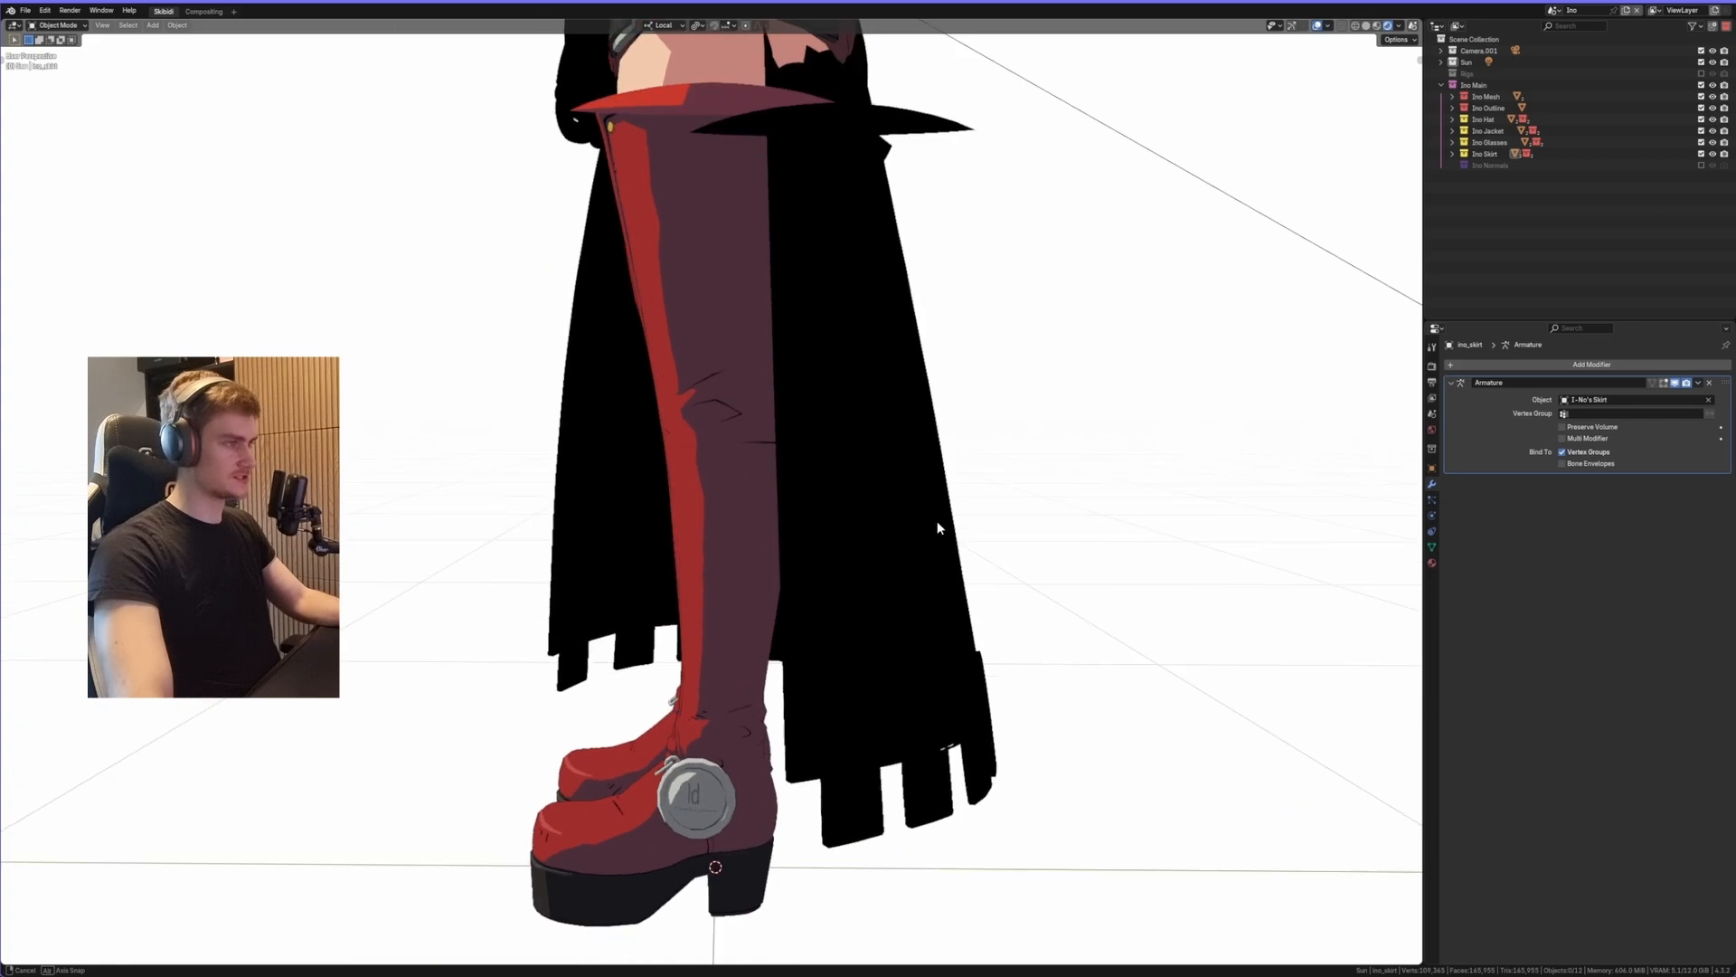
left_click(903, 489)
key("h")
- Select the body mesh and examine the knee topology from the side and back in Edit Mode
left_click(748, 515)
key("Tab")
middle_click_drag(748, 515, 844, 524)
key("Tab")
scroll(941, 470, "up", 4)
middle_click_drag(944, 469, 787, 493)
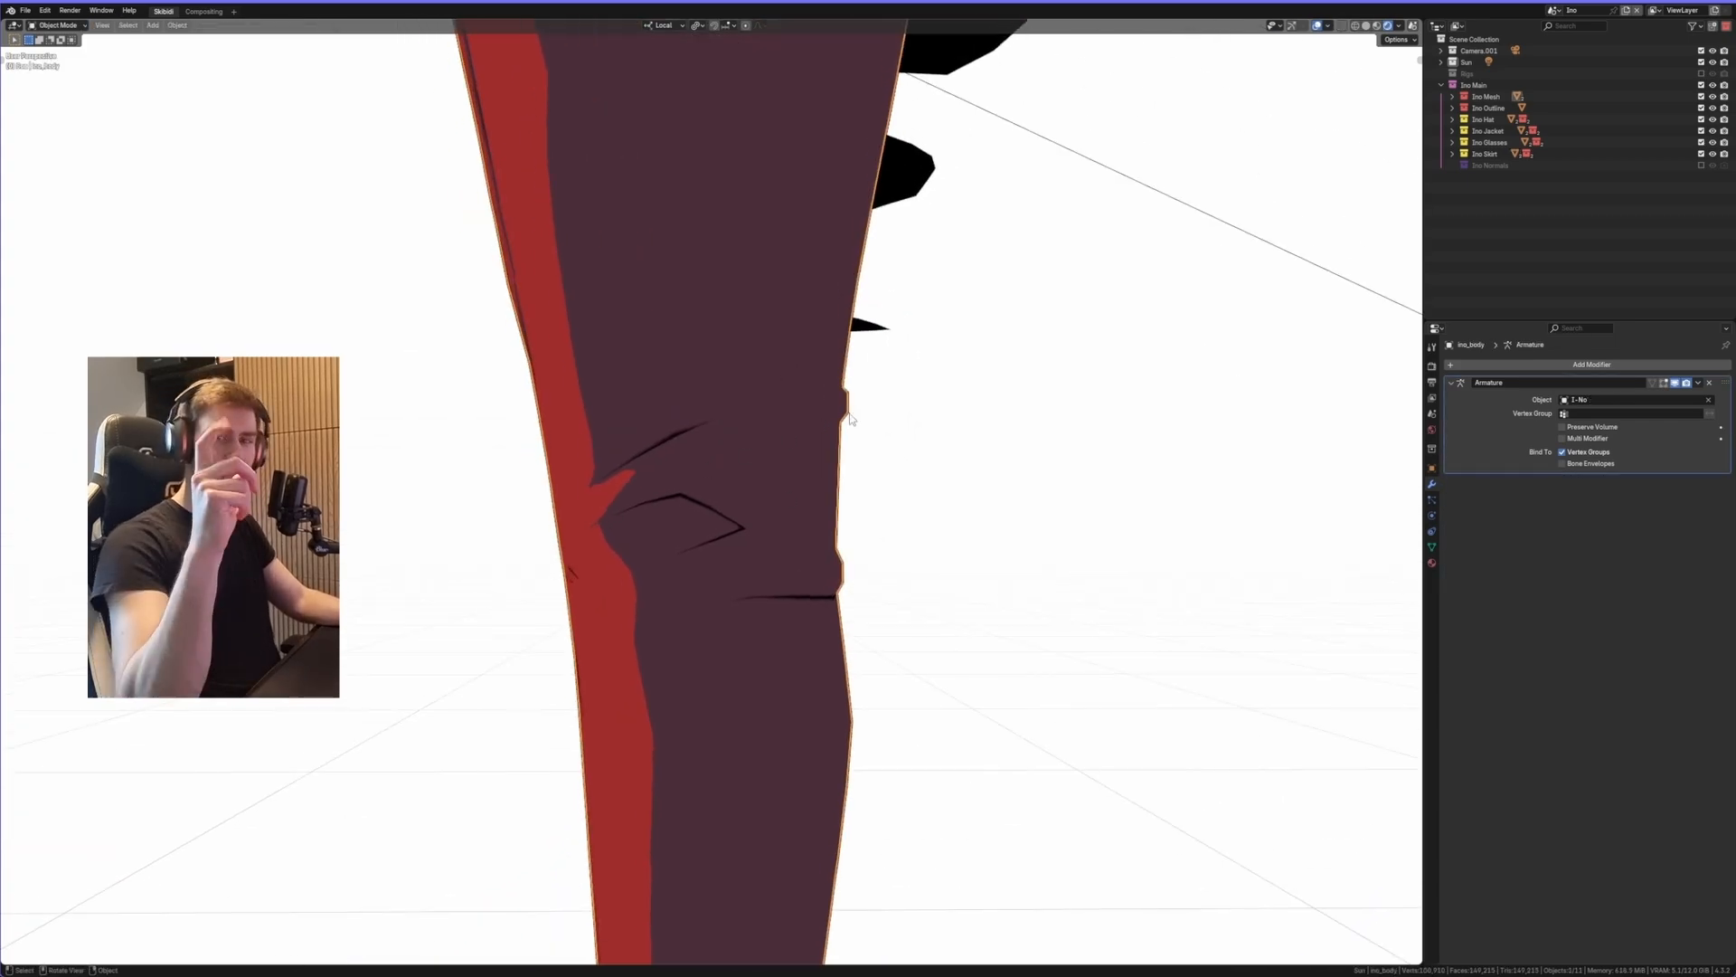
middle_click_drag(850, 418, 781, 508)
key("Tab")
scroll(692, 512, "up", 3)
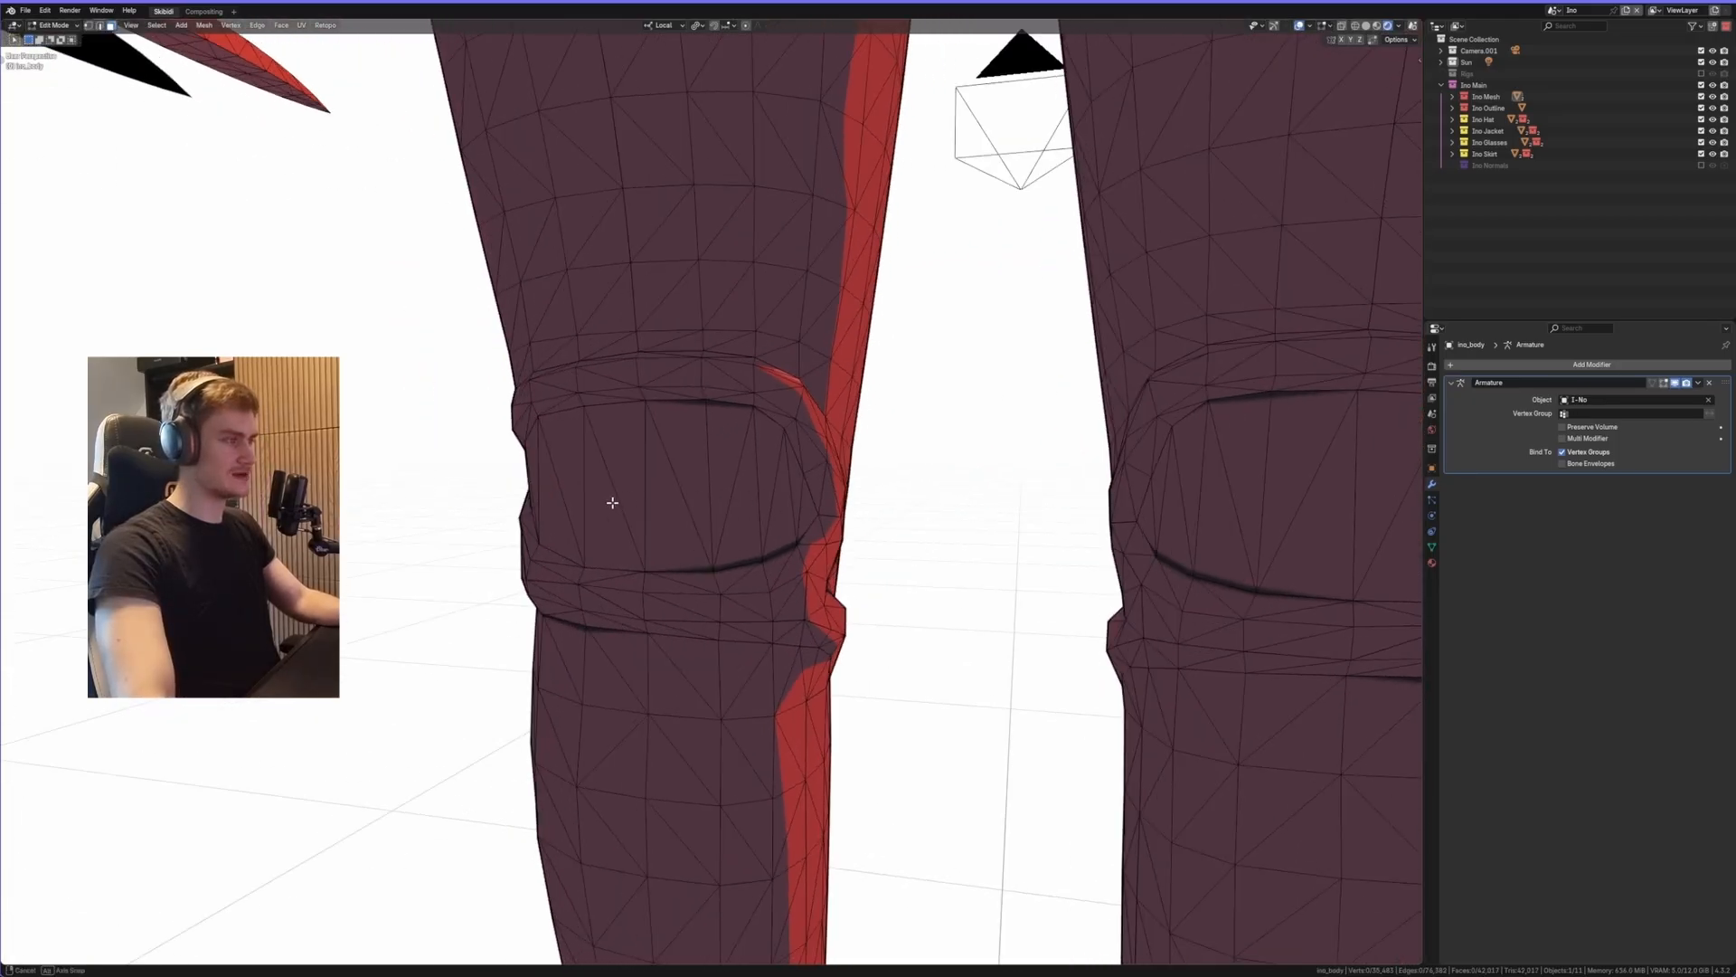
middle_click_drag(612, 502, 802, 481)
- Inspect how the creased knee mesh deforms with the lower leg bent backwards
key("Tab")
scroll(794, 561, "down", 5)
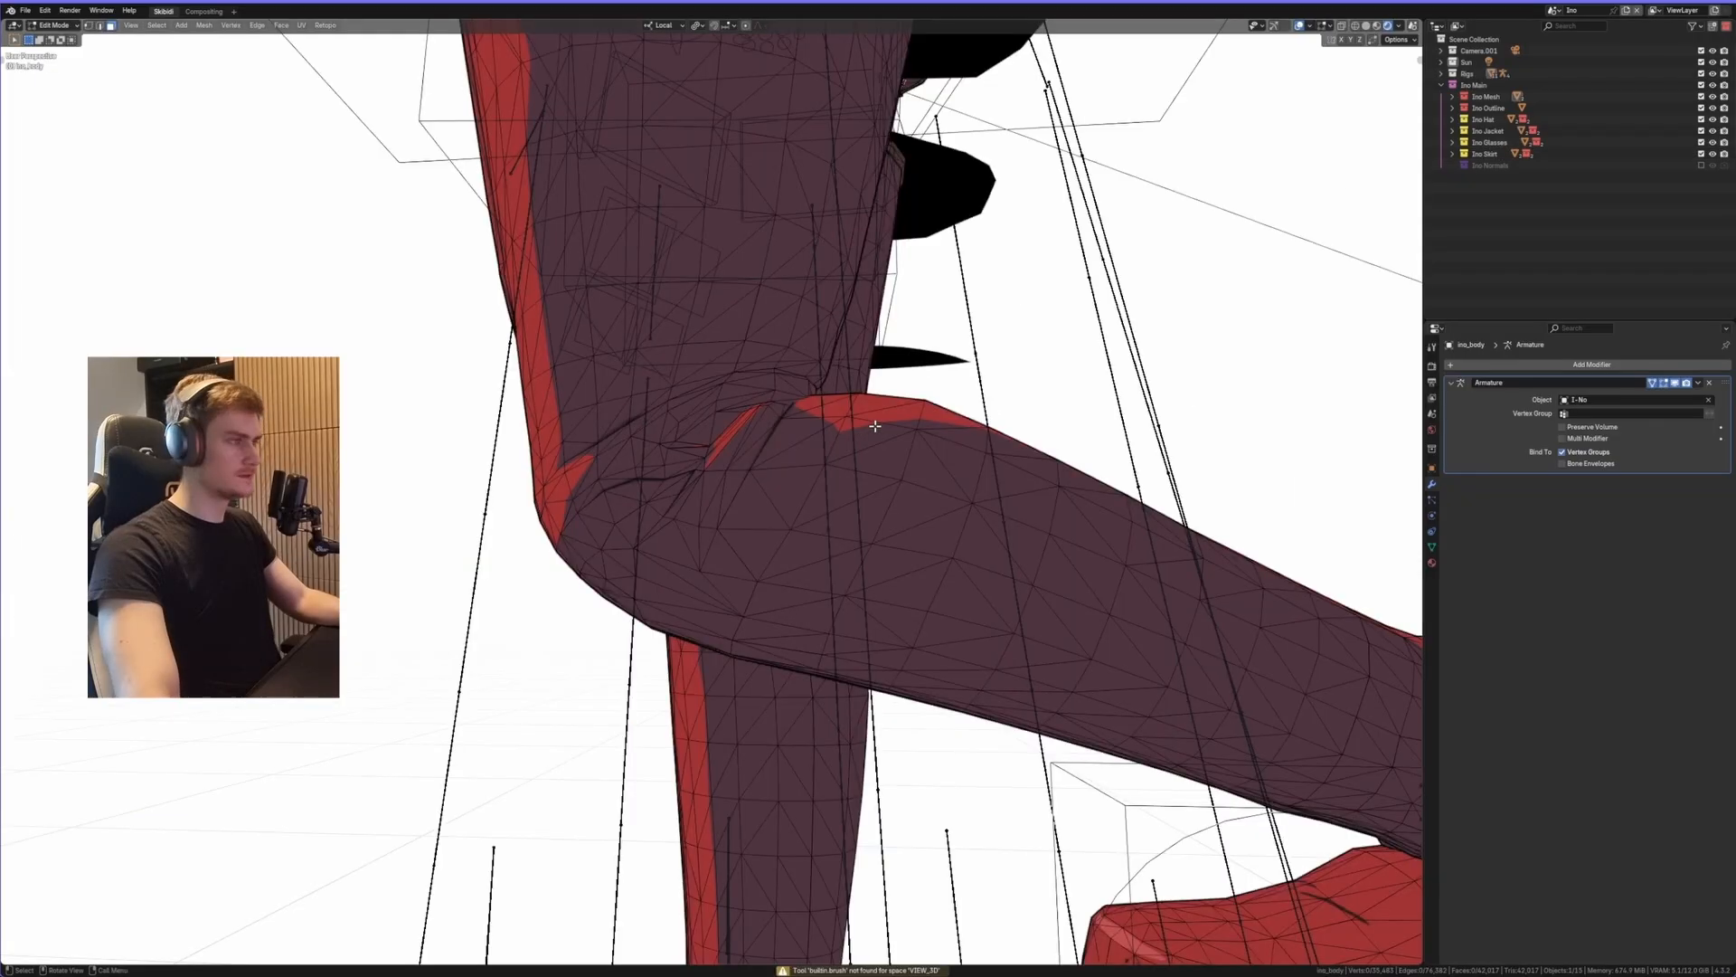
scroll(841, 445, "up", 4)
middle_click_drag(785, 425, 845, 434)
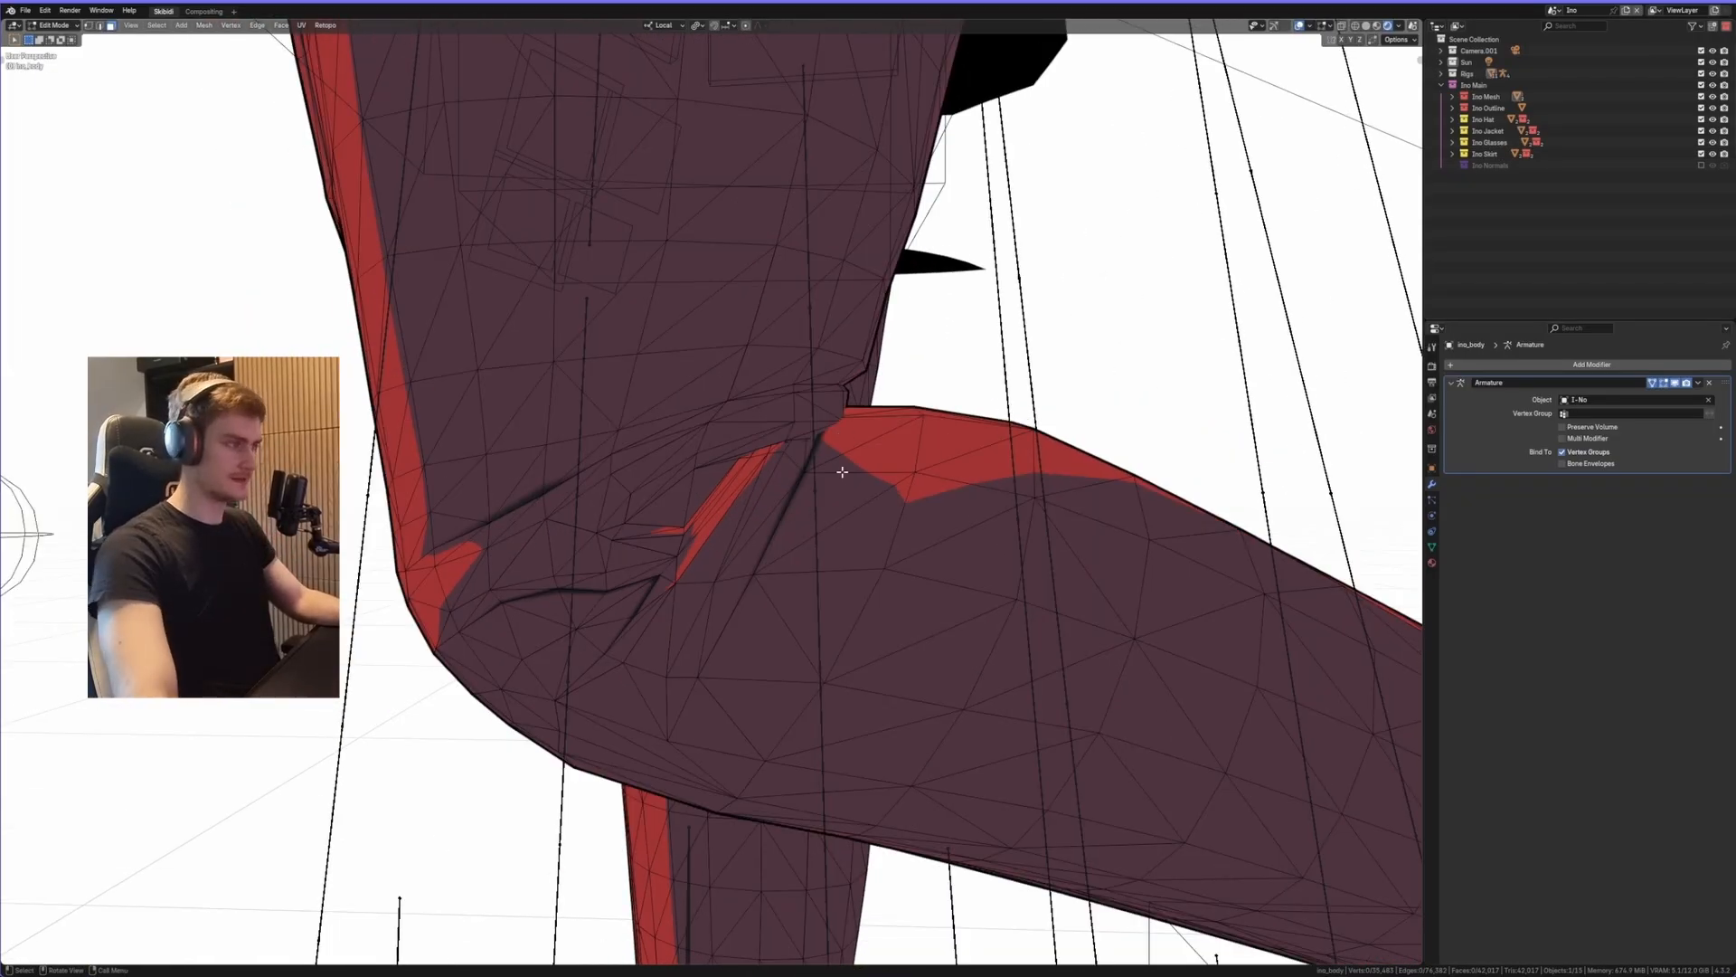
middle_click_drag(833, 465, 869, 508)
scroll(856, 571, "down", 3)
- Select all bones of the I-No rig in Pose Mode and reset their pose
key("a")
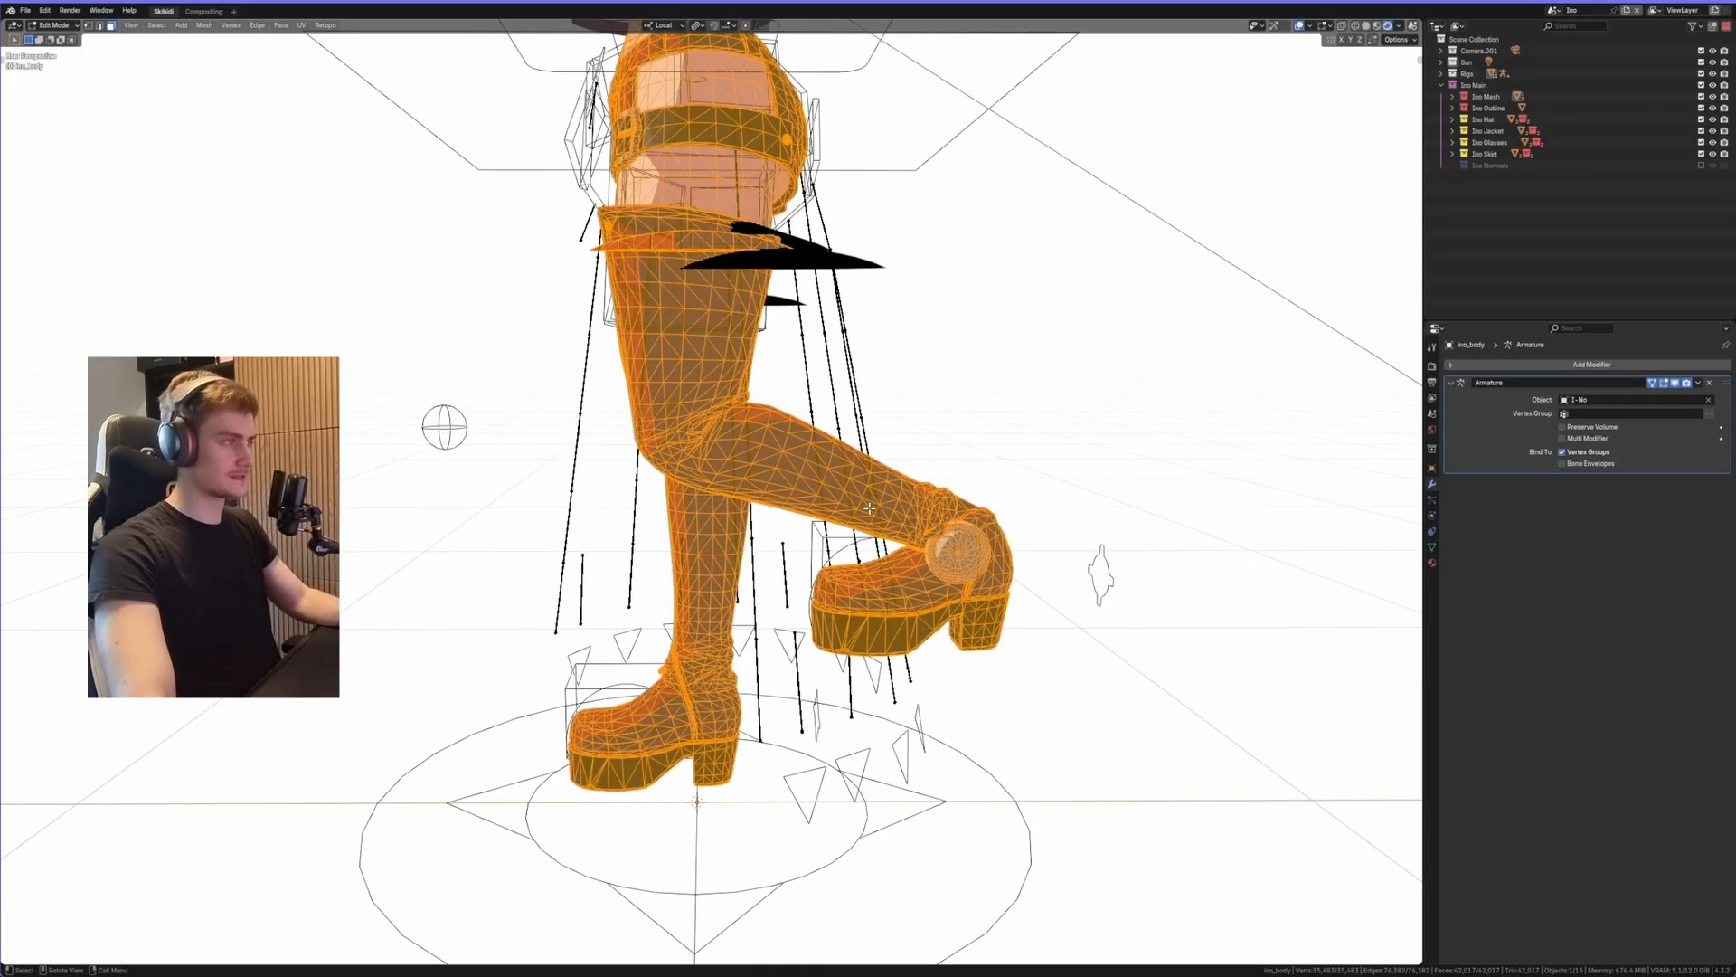
middle_click_drag(920, 589, 915, 517, "shift")
key("Tab")
left_click(924, 666)
key("ctrl+Tab")
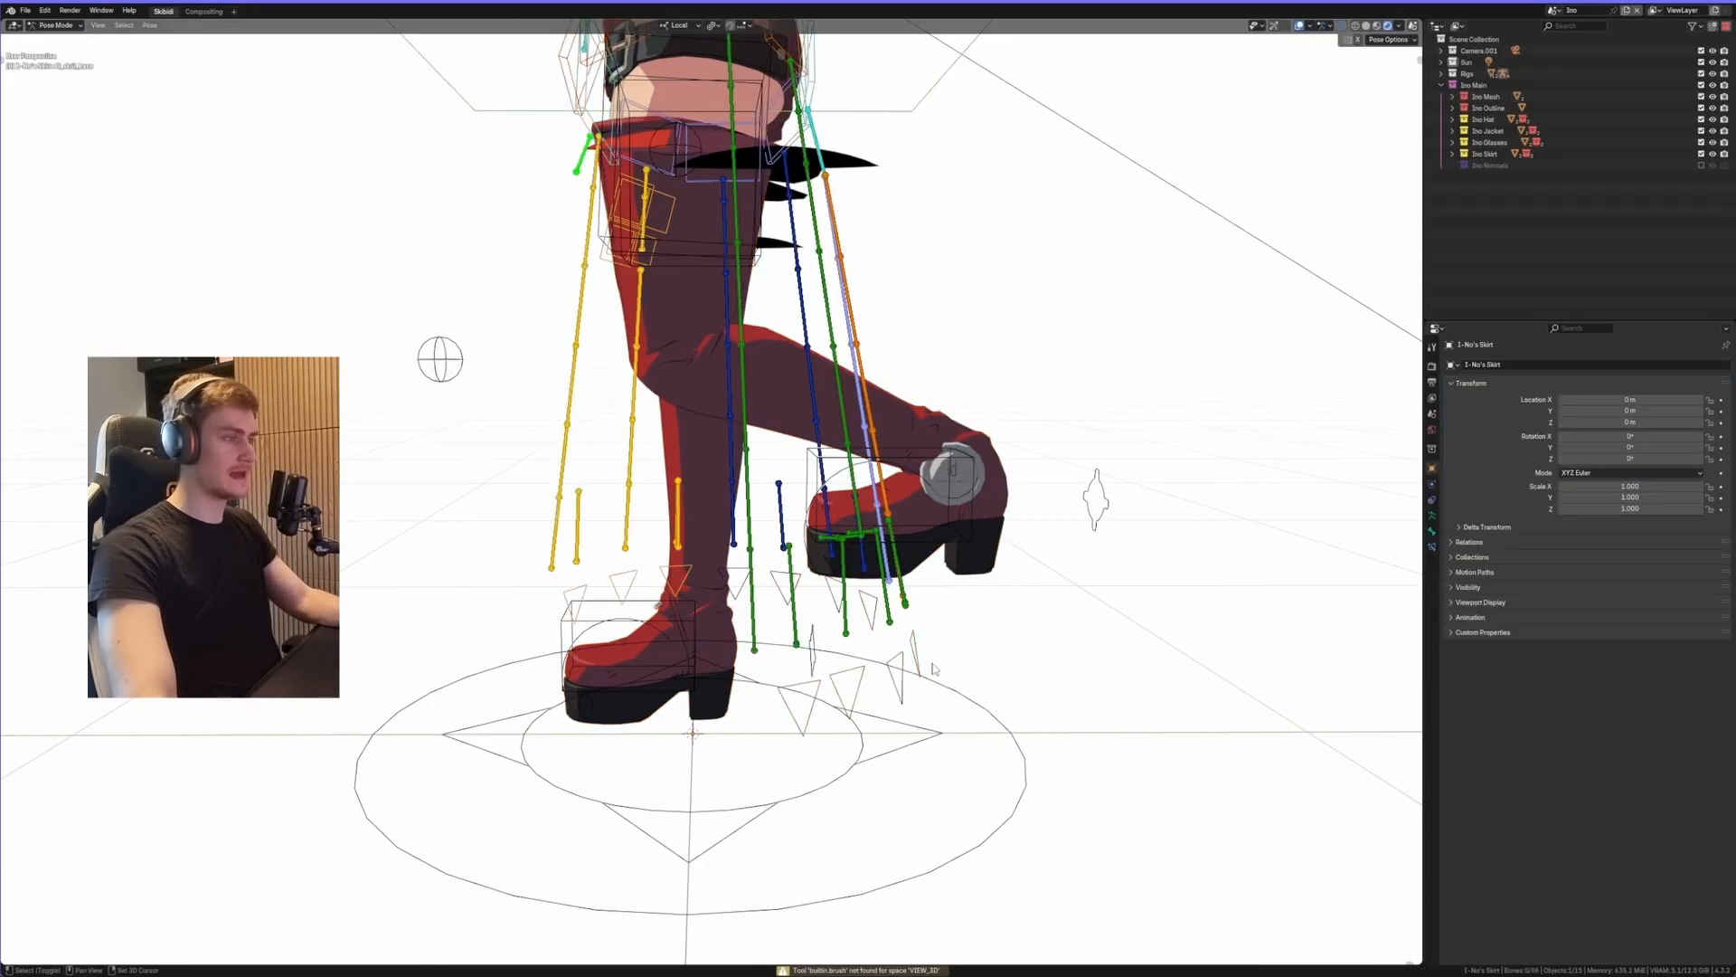
key("ctrl+Tab")
left_click(965, 708)
key("ctrl+Tab")
key("a")
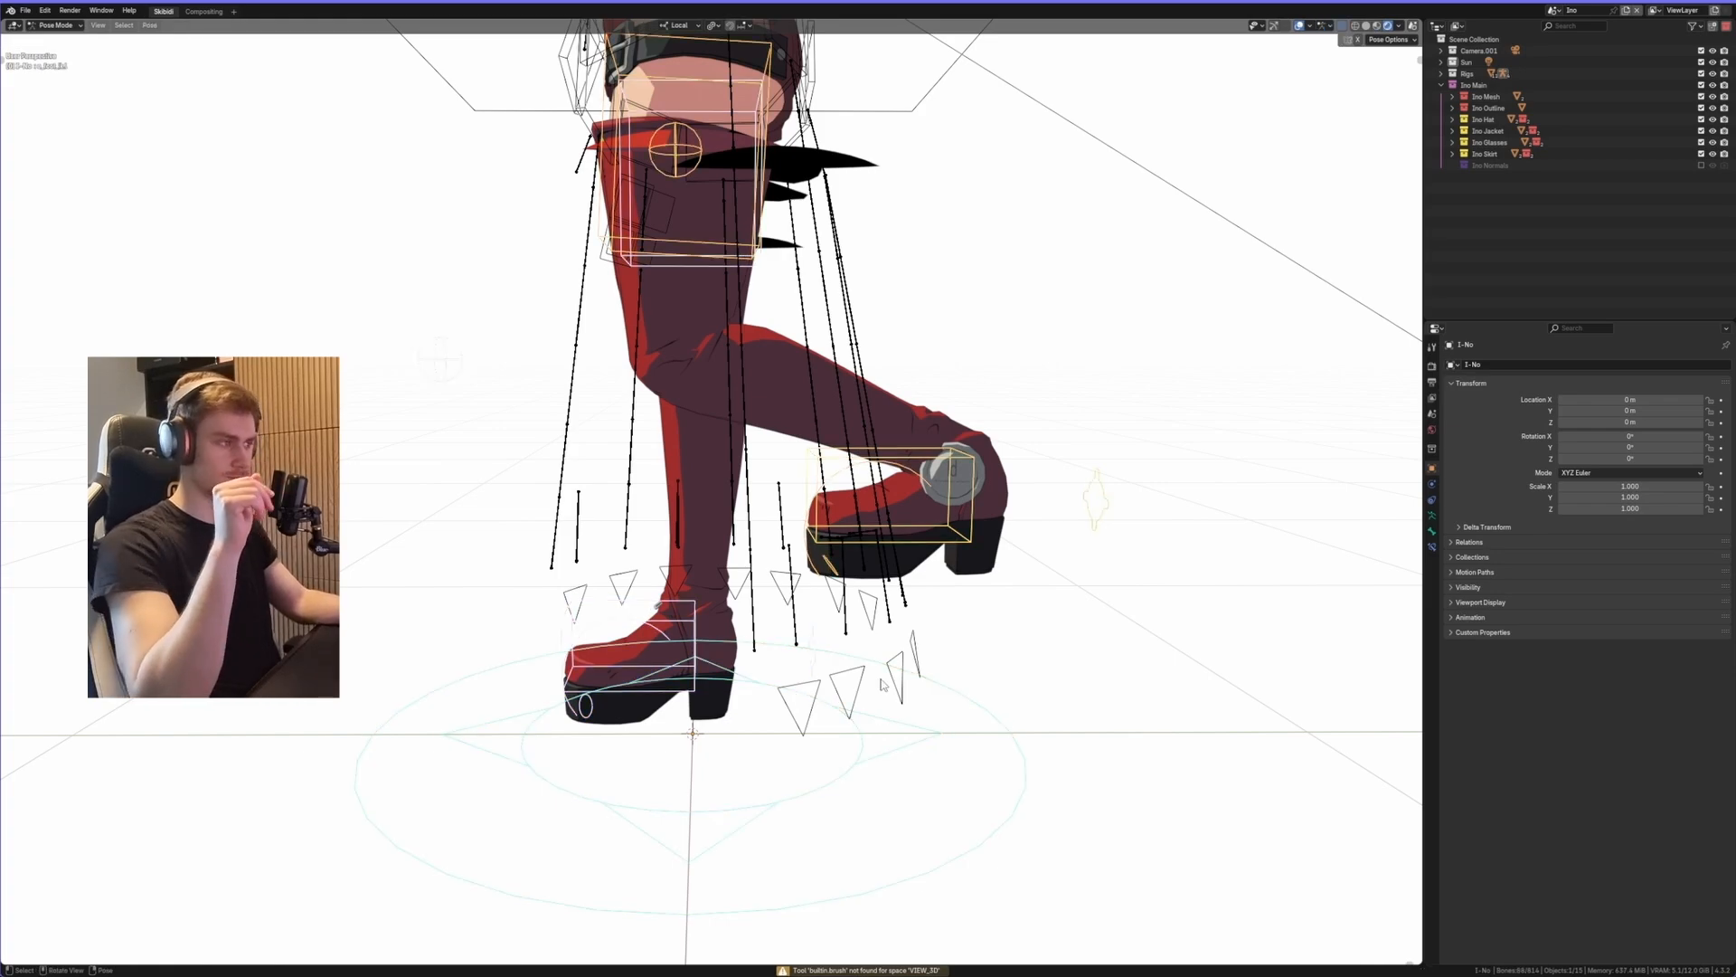
key("q")
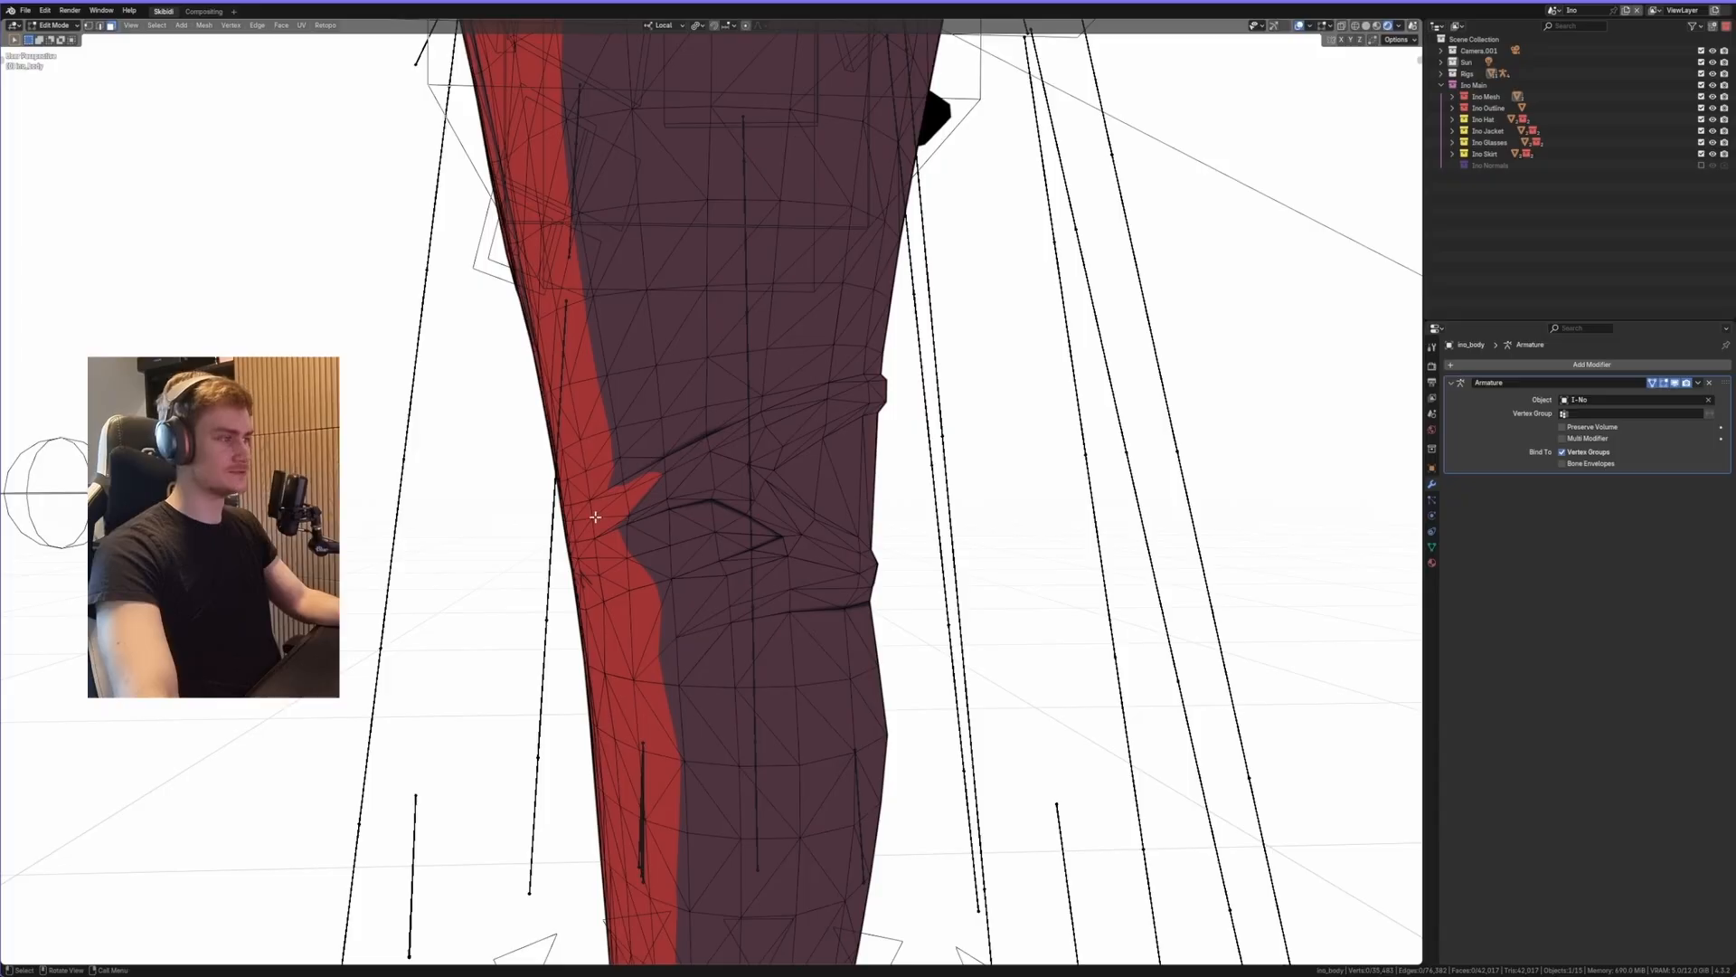
- Examine the straightened knees of the body mesh from the front, side and back, comparing the wireframe with the shaded surface
middle_click_drag(696, 511, 817, 504)
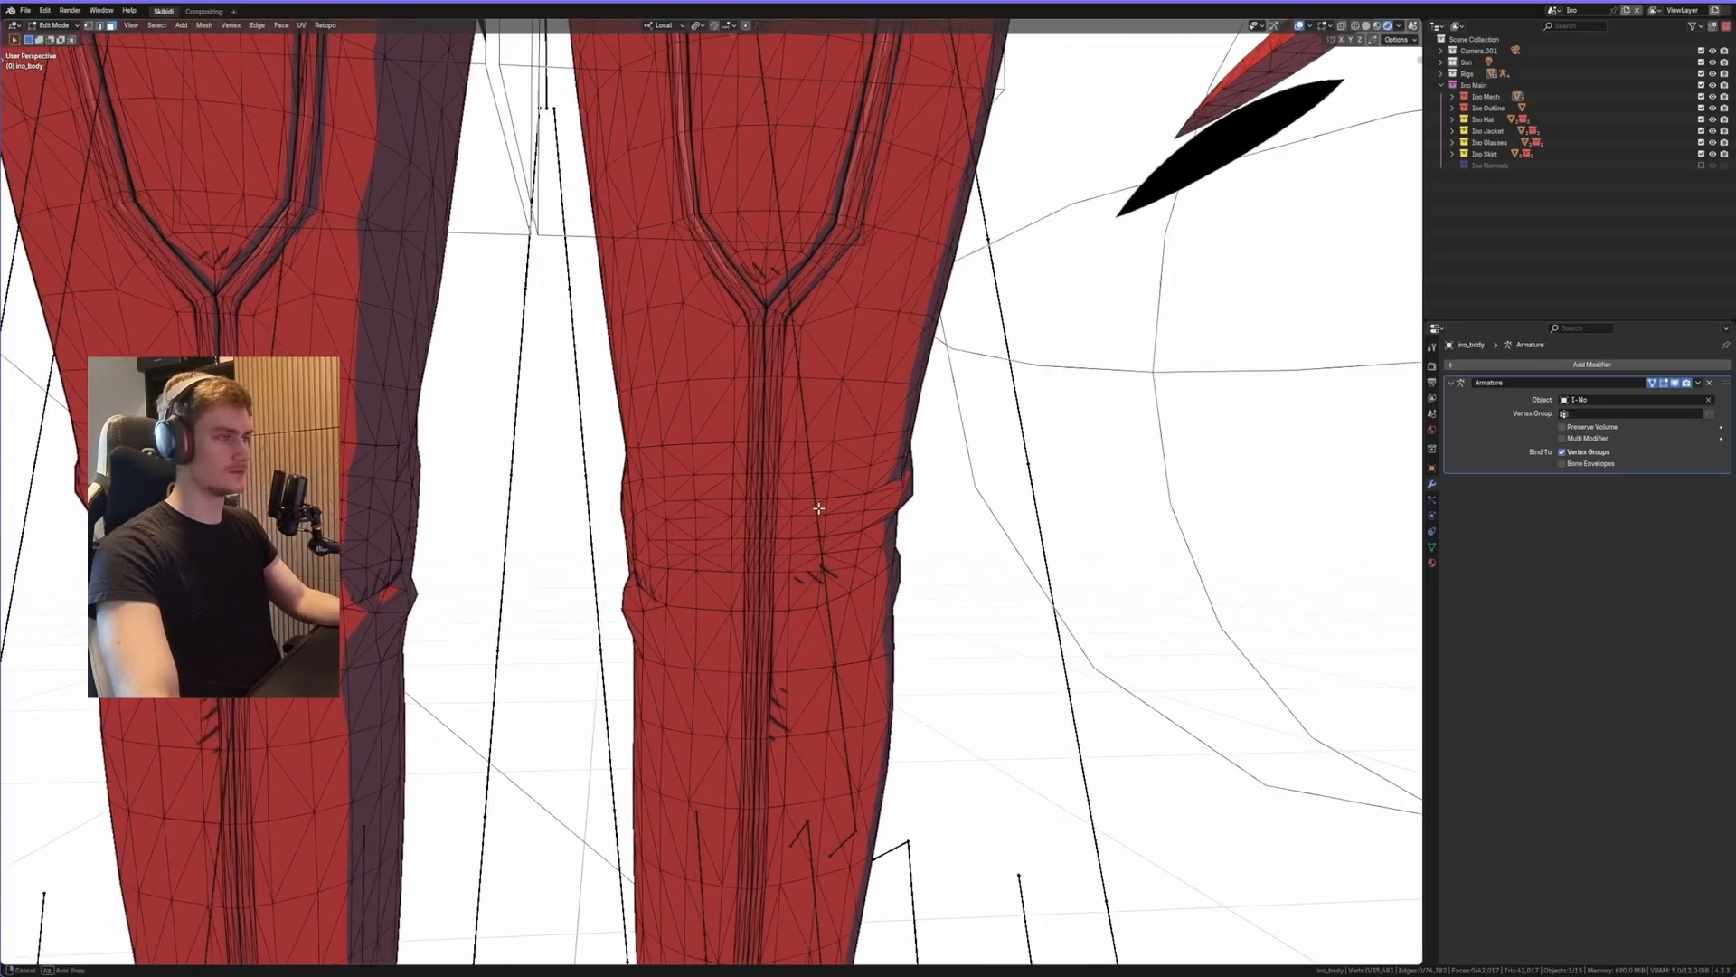
key("Tab")
middle_click_drag(949, 559, 712, 562)
key("Tab")
scroll(758, 520, "down", 3)
key("Tab")
scroll(738, 647, "down", 4)
middle_click_drag(739, 649, 763, 542)
scroll(714, 632, "up", 4)
key("Tab")
scroll(779, 554, "up", 4)
scroll(832, 427, "down", 5)
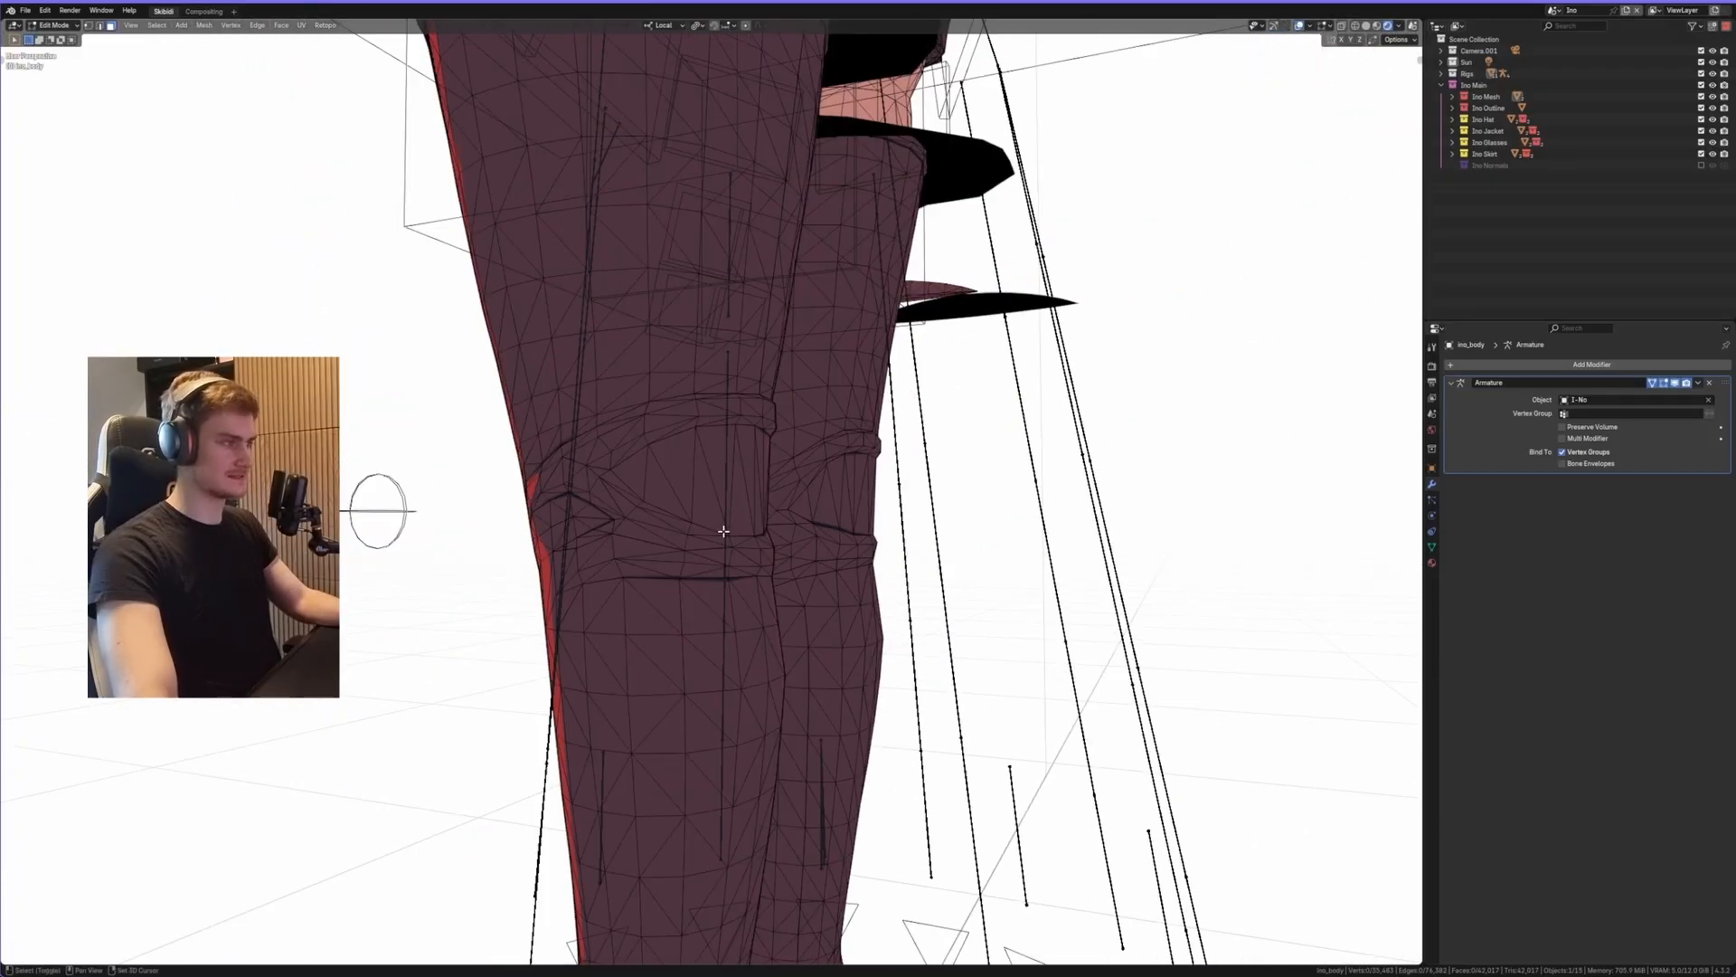
key("Tab")
left_click(758, 481)
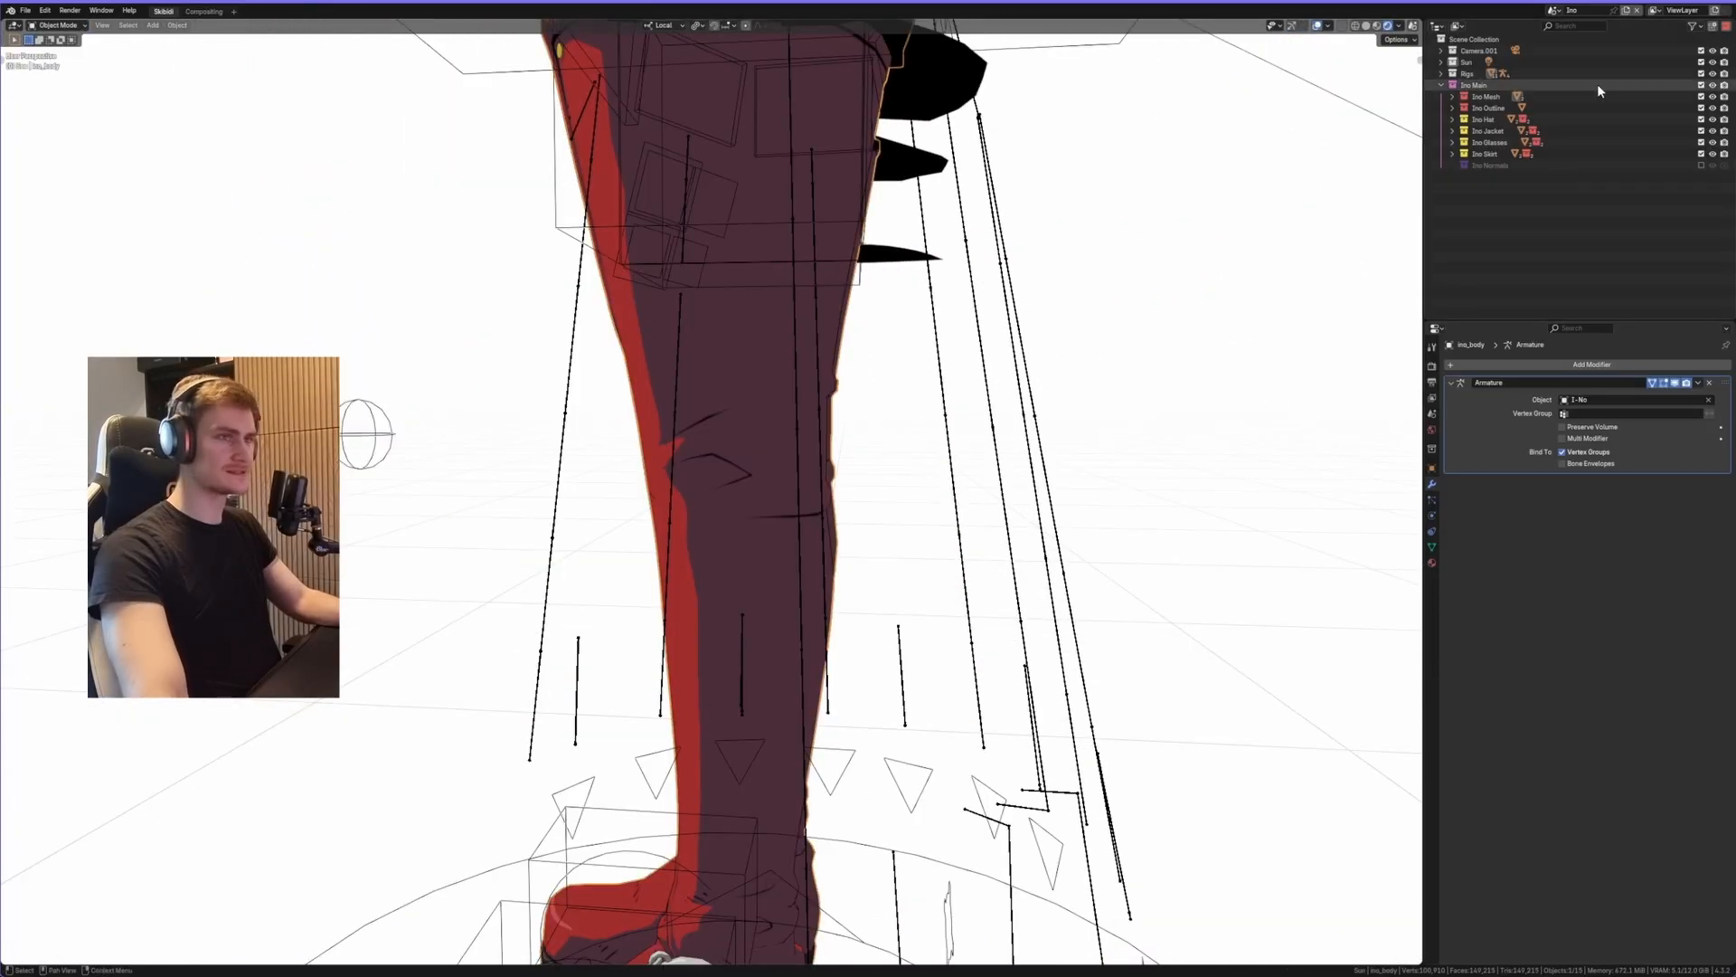
- Switch to the Elphelt scene and bring up its rig in Pose Mode around the knee
left_click(1554, 11)
left_click(1492, 30)
scroll(826, 426, "down", 5)
scroll(883, 453, "up", 2)
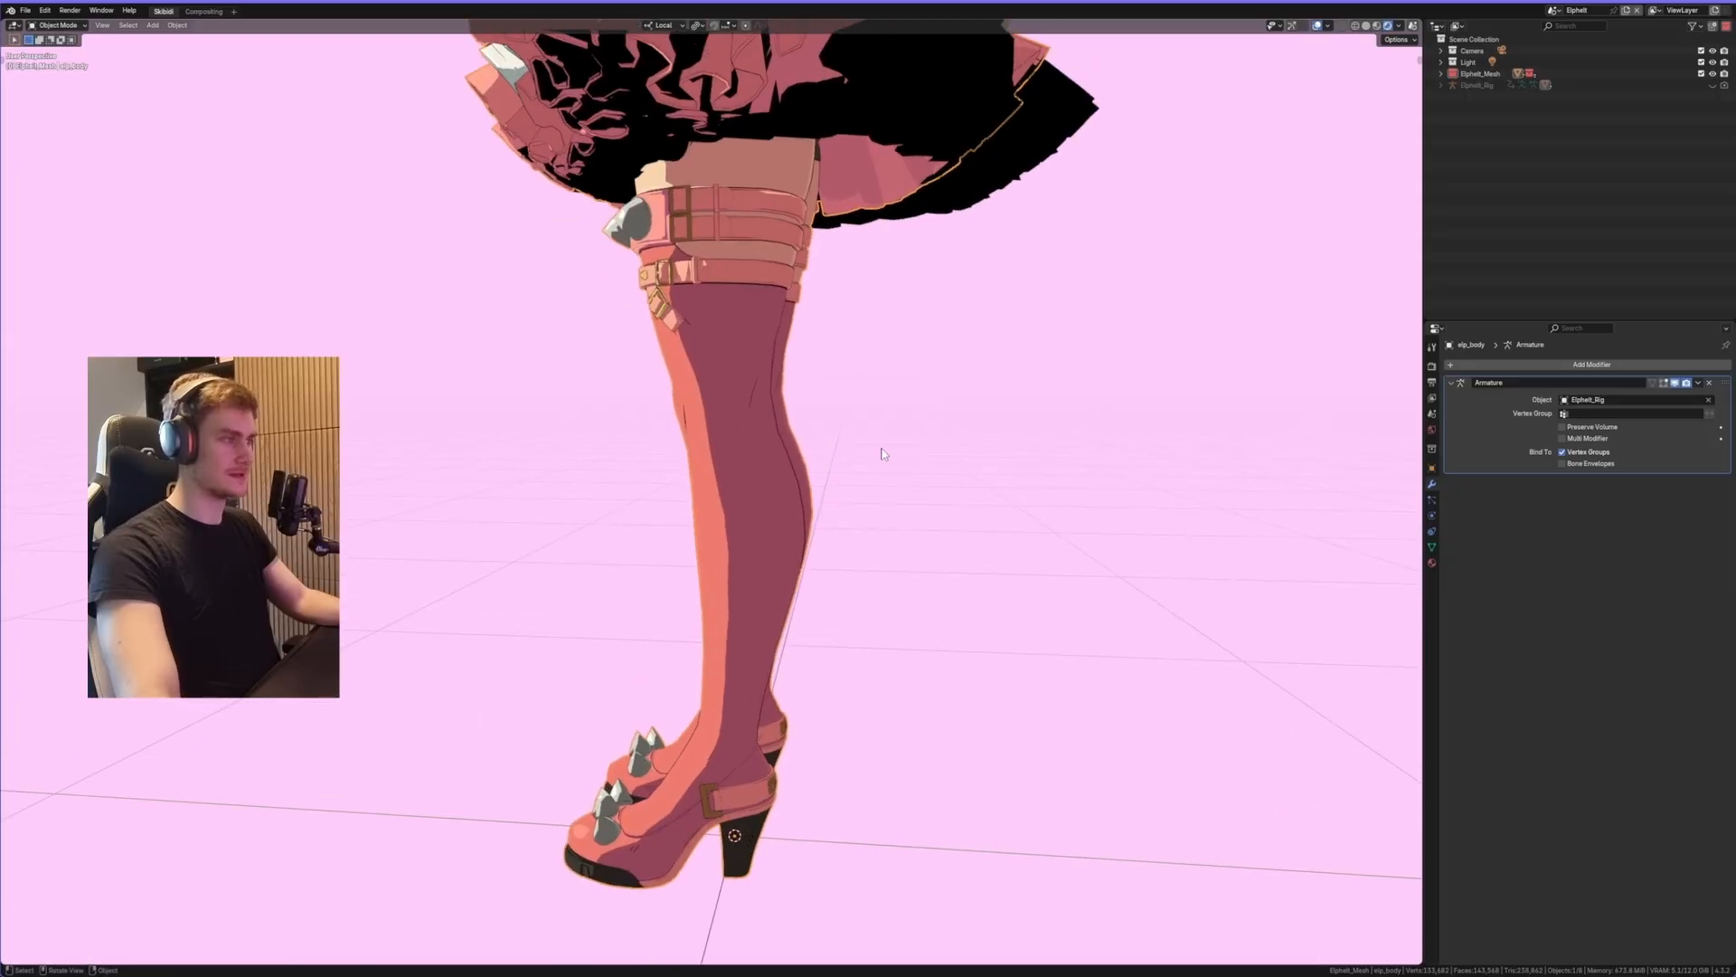
scroll(783, 398, "up", 5)
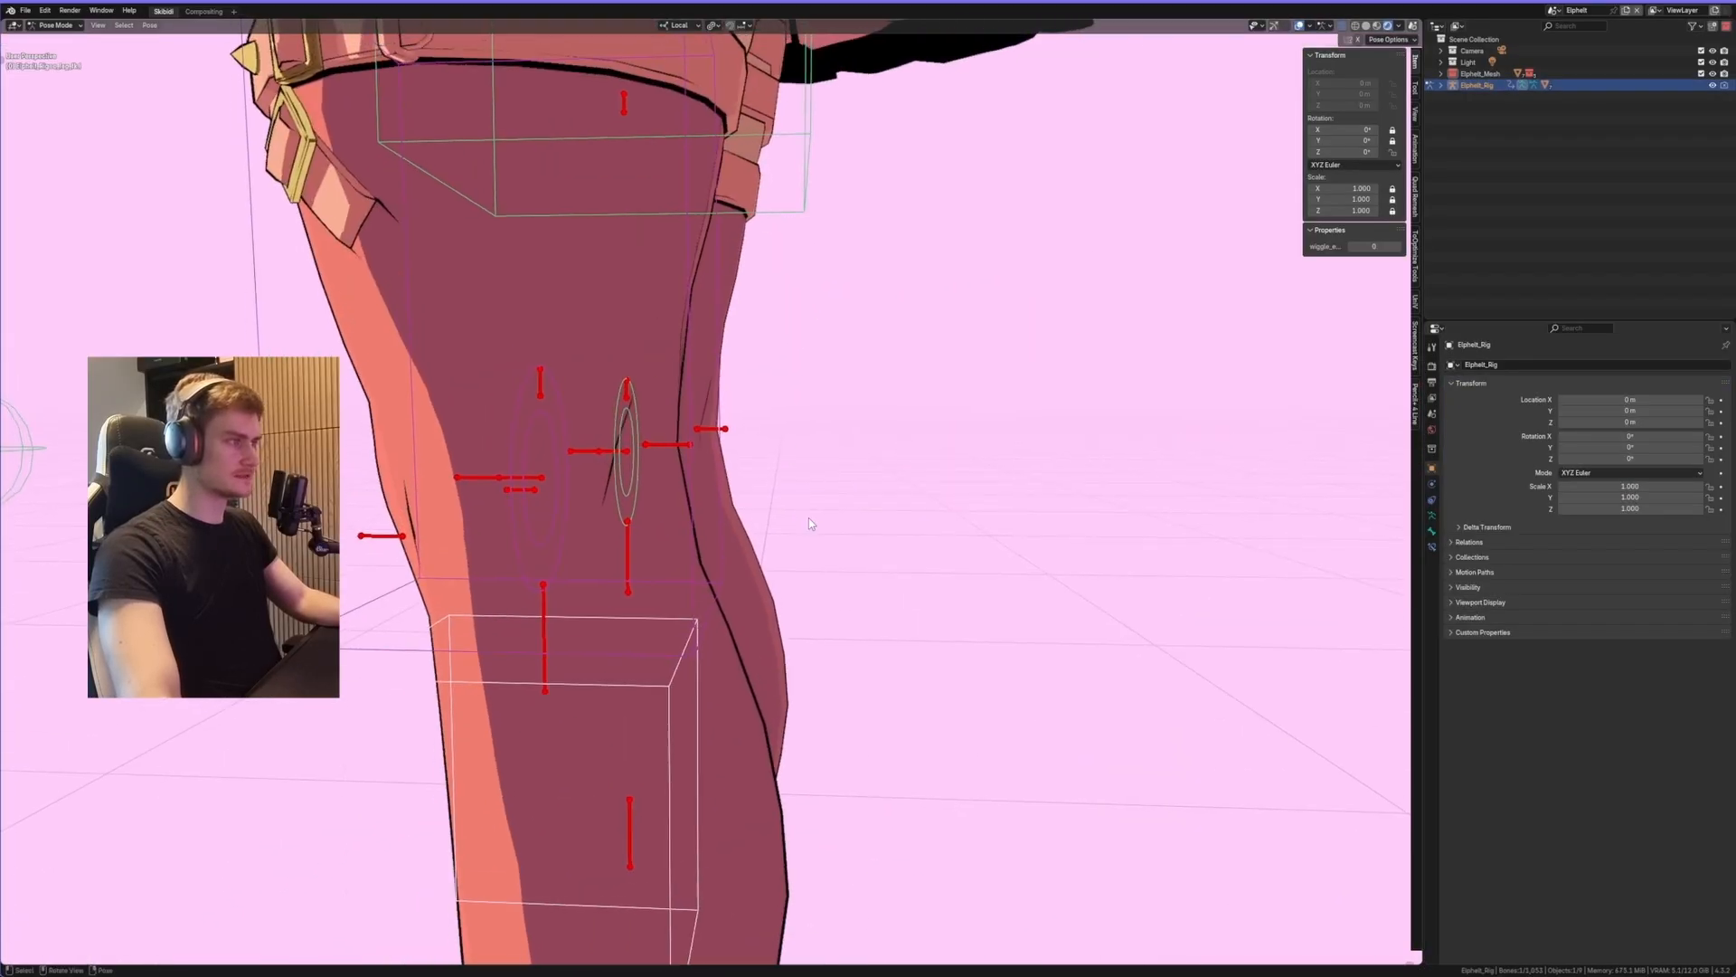
- Bend the lower-leg bone backwards about 78° and try to move the small helper bone behind the knee
key("r")
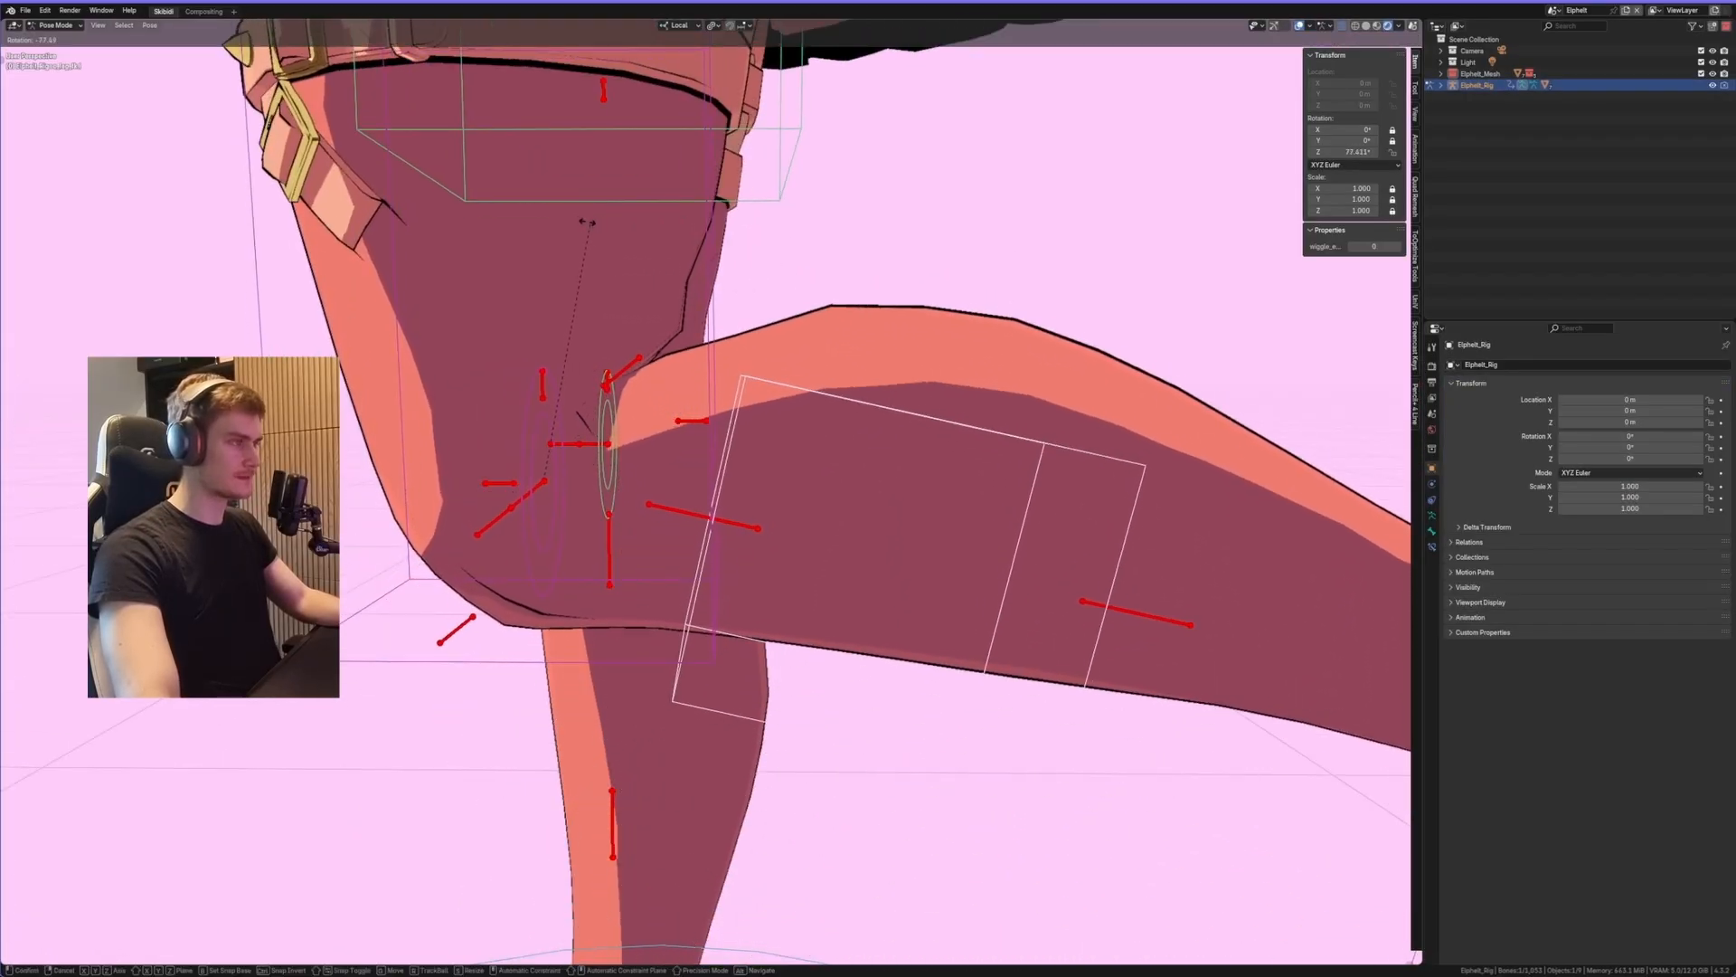
left_click(589, 222)
middle_click_drag(645, 407, 669, 461, "shift")
scroll(669, 461, "up", 2)
left_click(669, 461)
key("g")
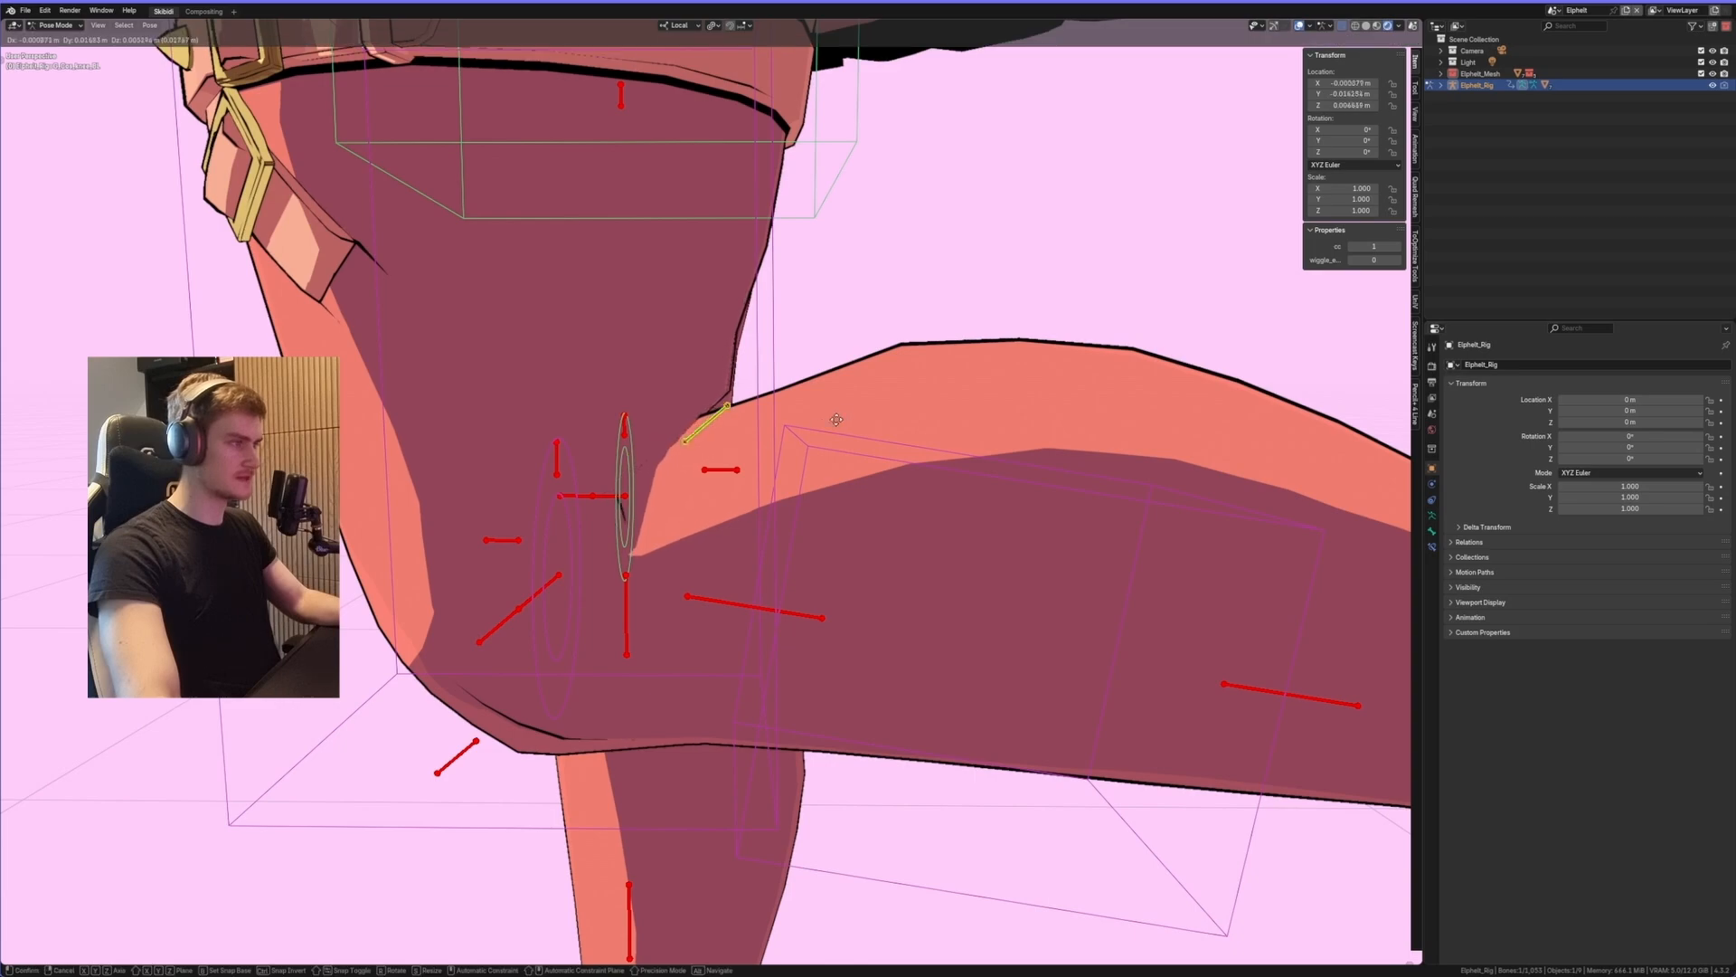
right_click(865, 384)
- Rotate the lower-leg bone again to test a different bend of the knee
scroll(857, 389, "down", 2)
left_click(850, 398)
key("r")
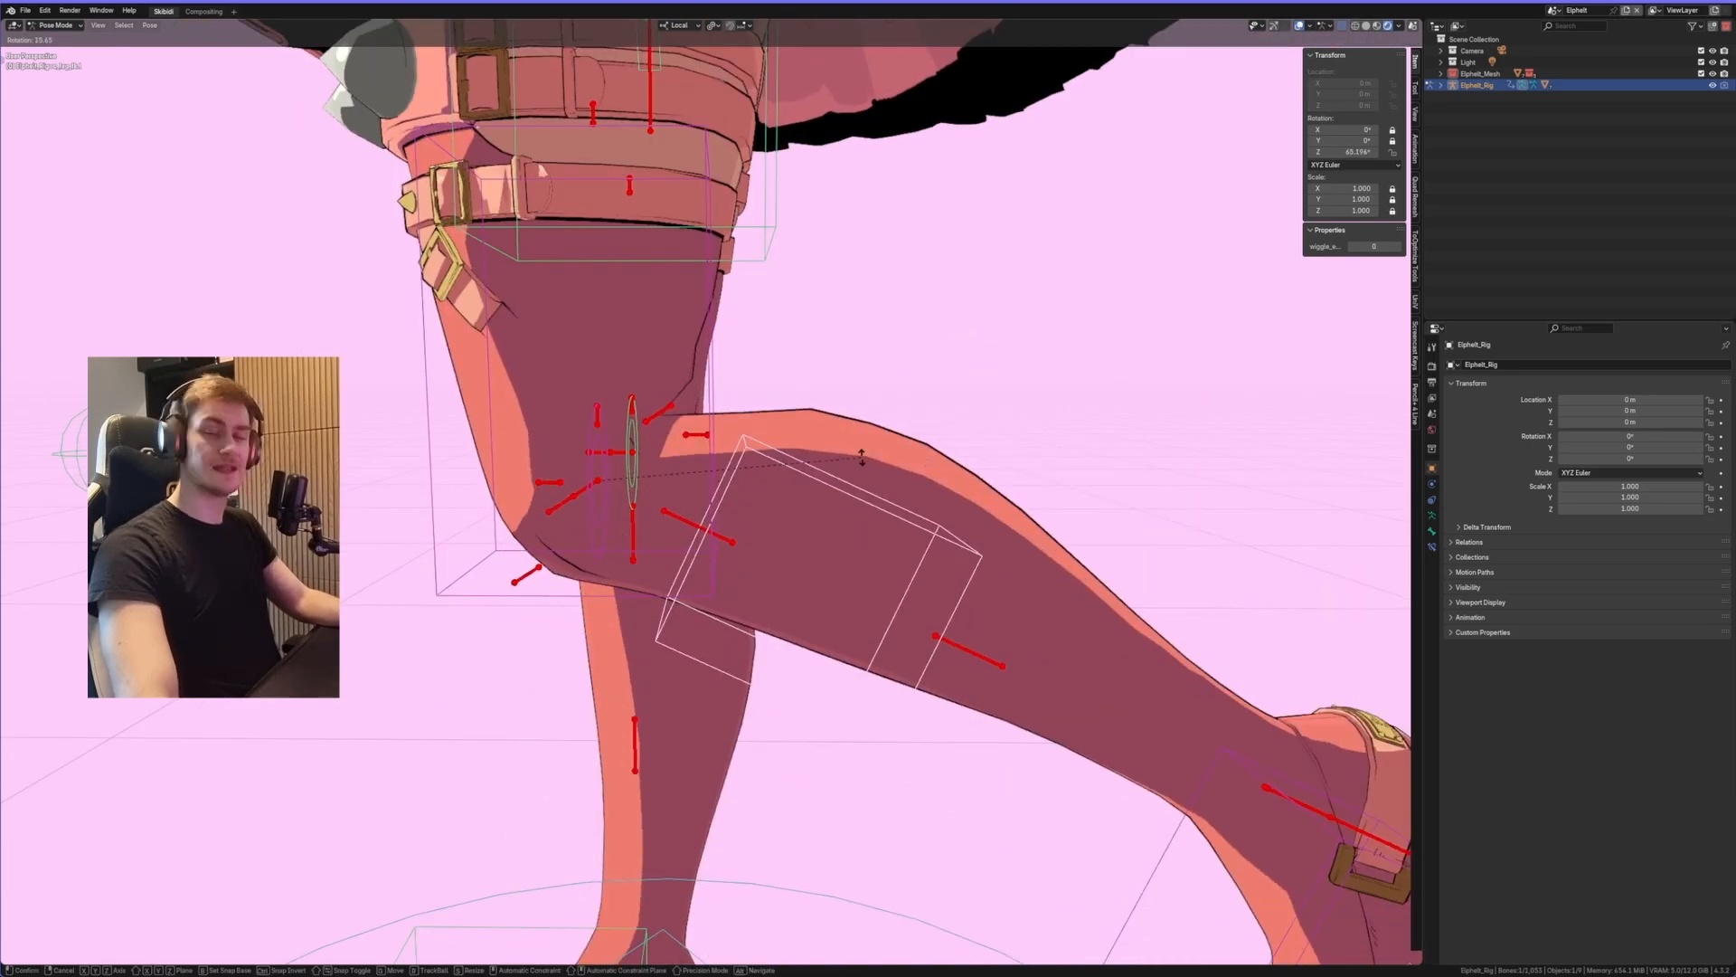
left_click(810, 507)
- Reset the pose of all bones in the Elphelt rig and select the body mesh in Object Mode
middle_click_drag(810, 506, 749, 453)
key("a")
scroll(854, 486, "up", 3)
key("q")
left_click(812, 480)
left_click(895, 431)
scroll(749, 453, "up", 2)
key("ctrl+Tab")
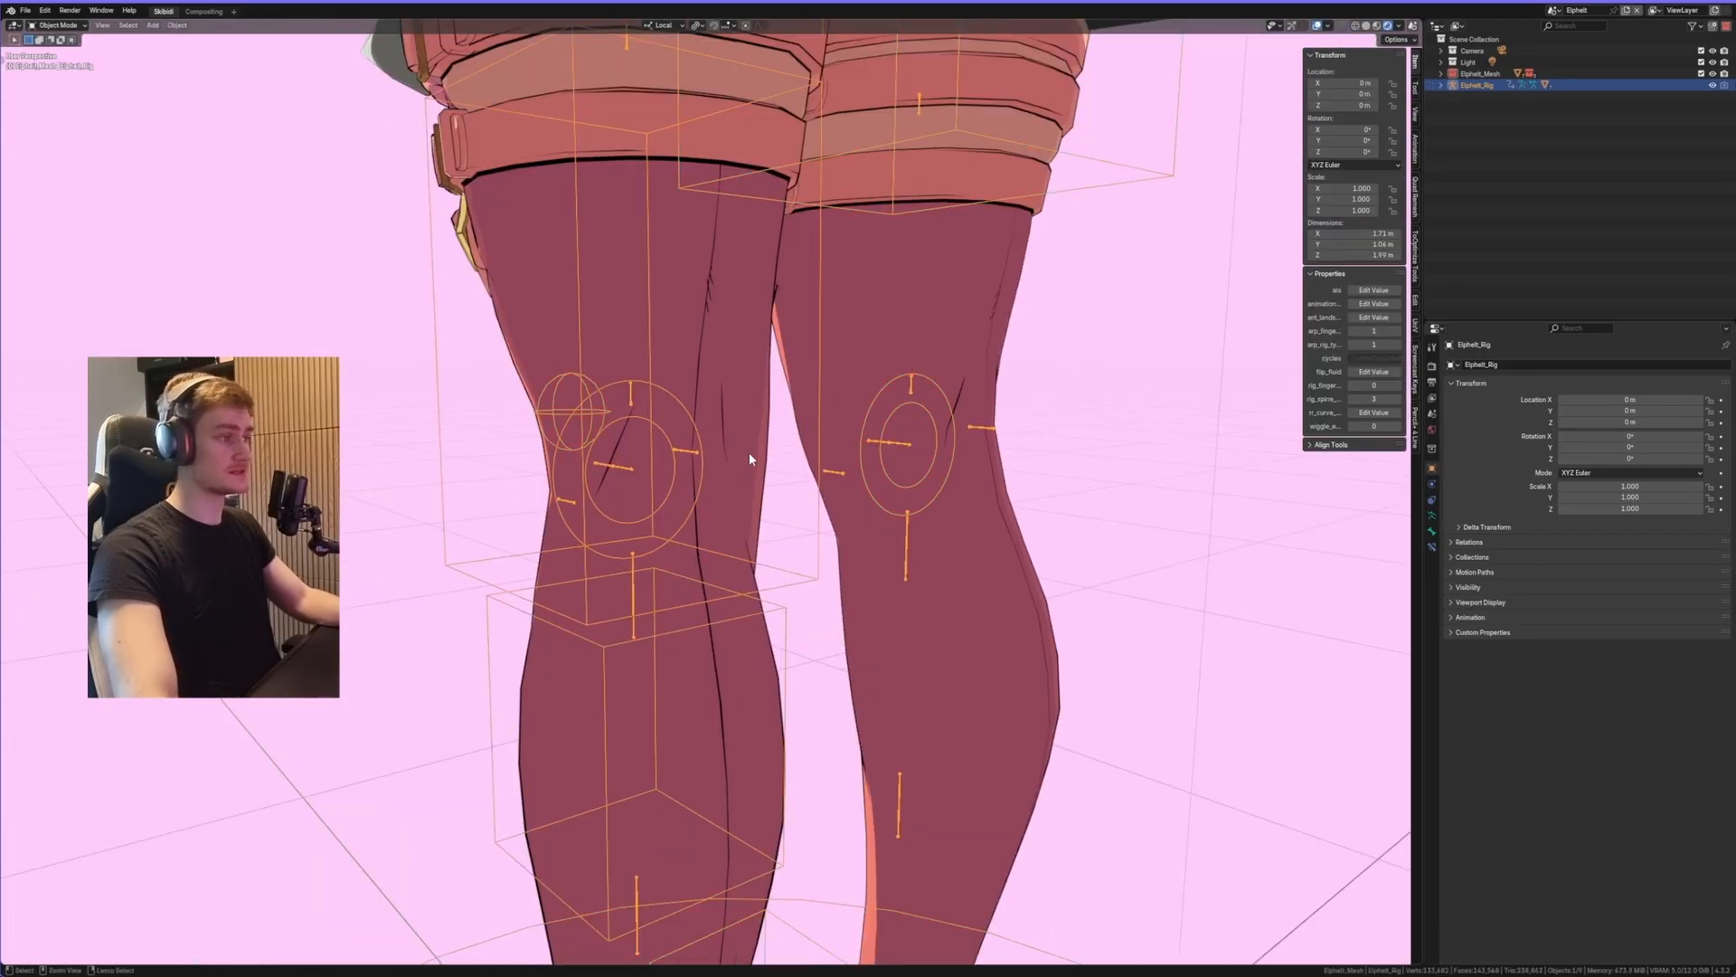
left_click(748, 453)
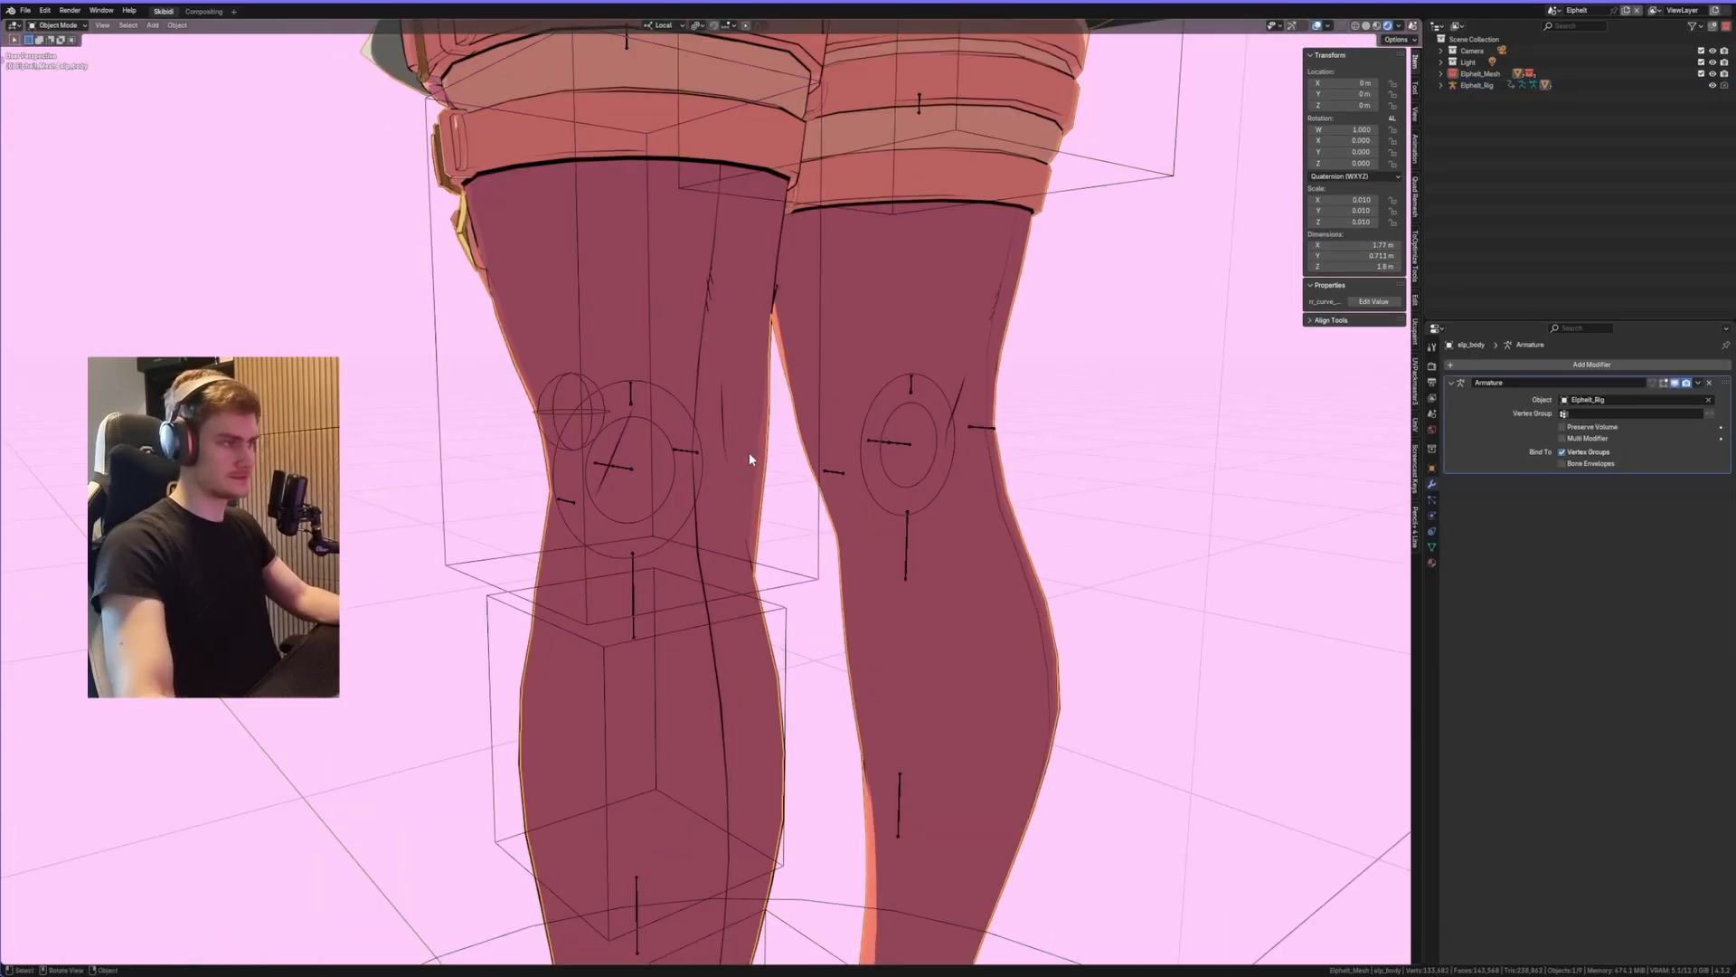